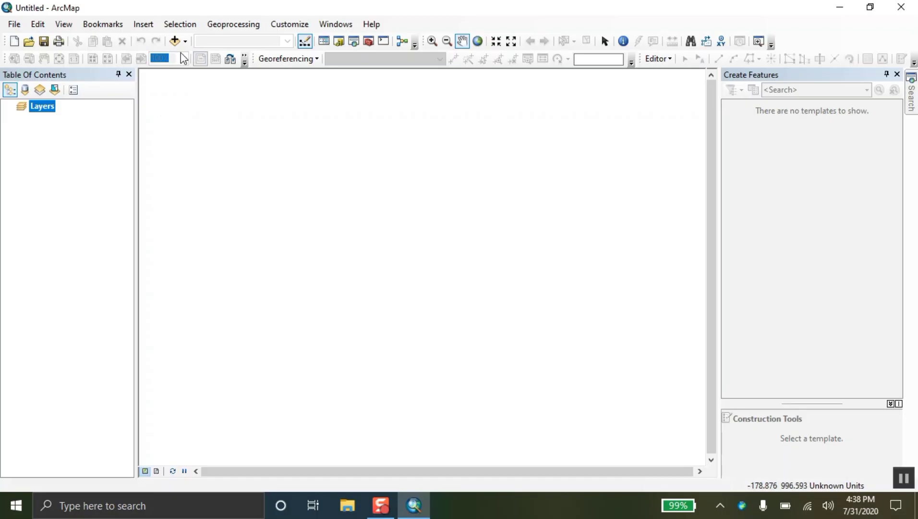
Add the Pakistan Map shapefile from the D:\GIS\Shape File folder
left_click(174, 40)
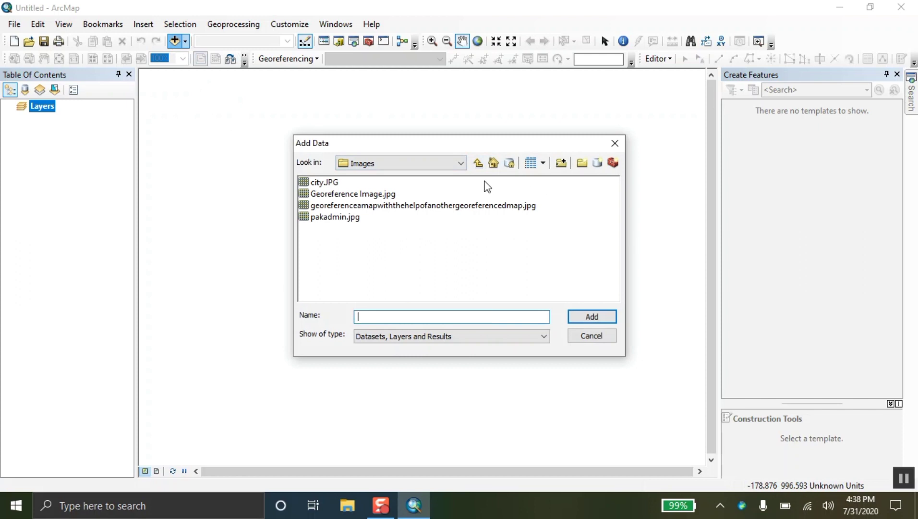
left_click(479, 163)
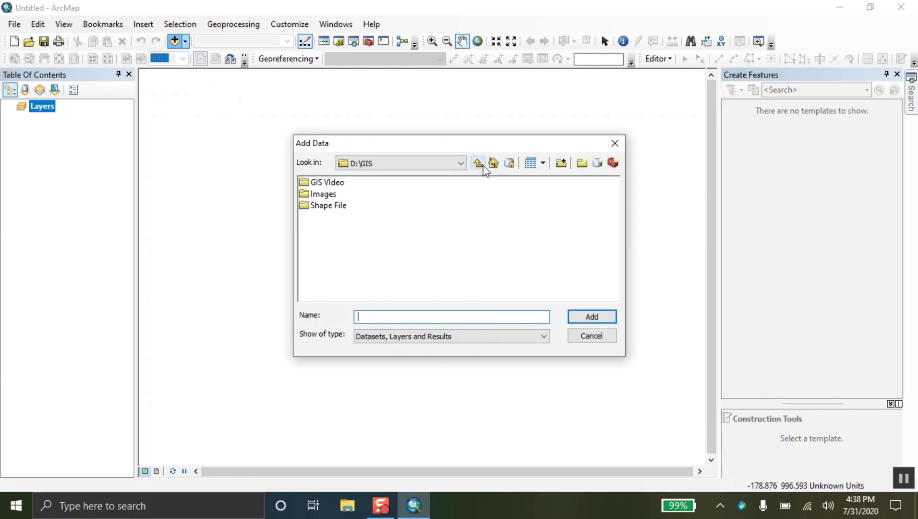
double_click(324, 210)
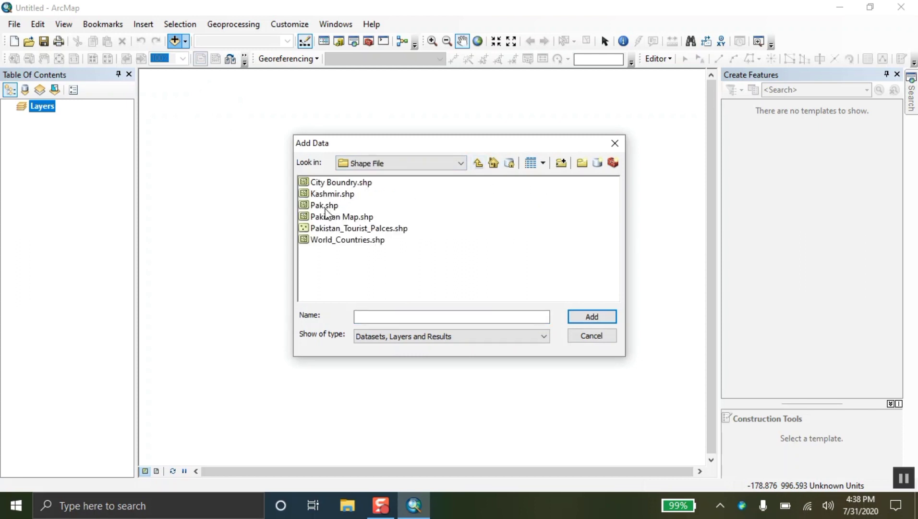
left_click(326, 208)
left_click(327, 213)
double_click(353, 217)
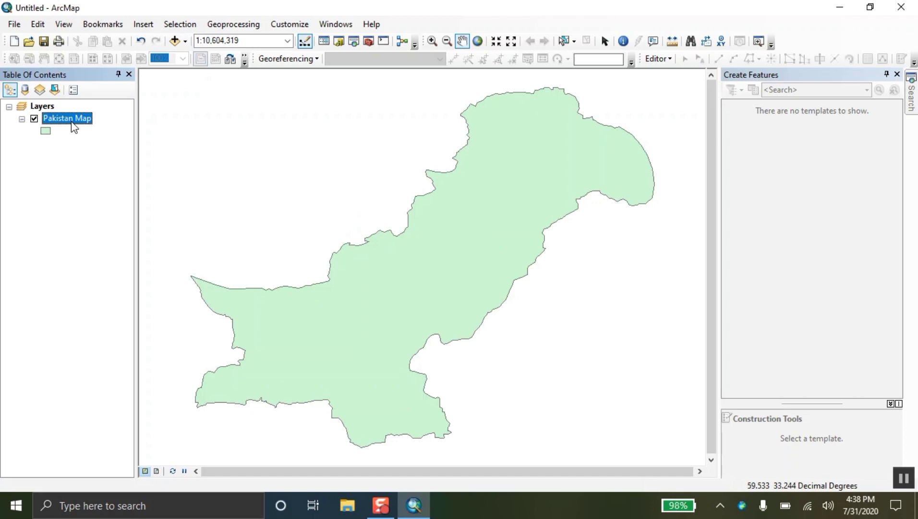
Add Pak.shp to the map and remove the Pakistan Map layer
left_click(174, 40)
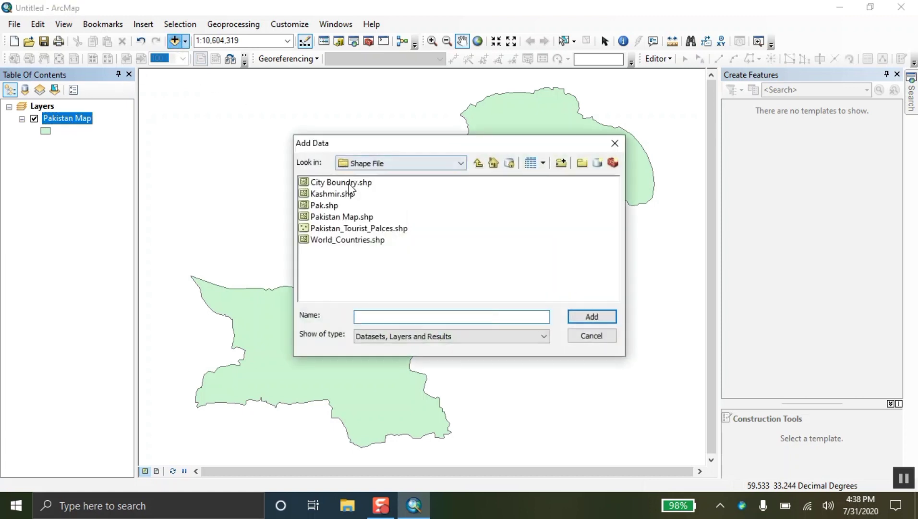
key("Escape")
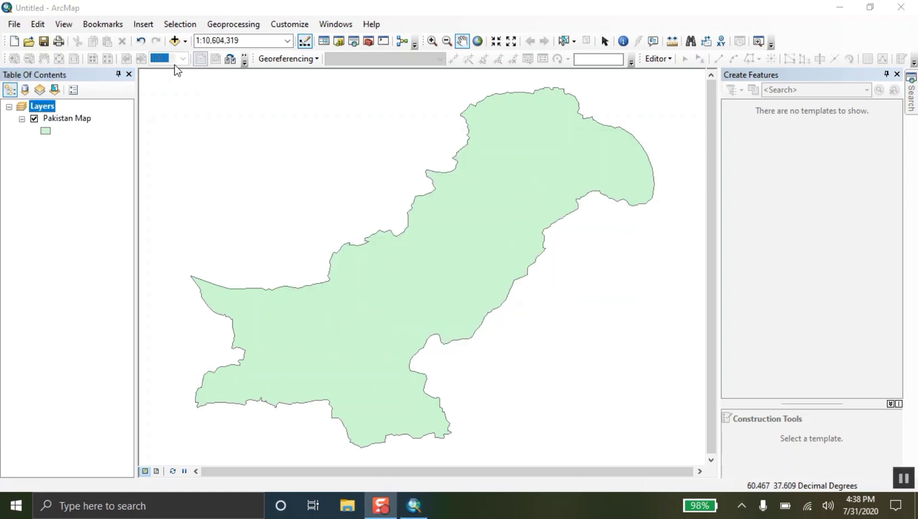
left_click(175, 42)
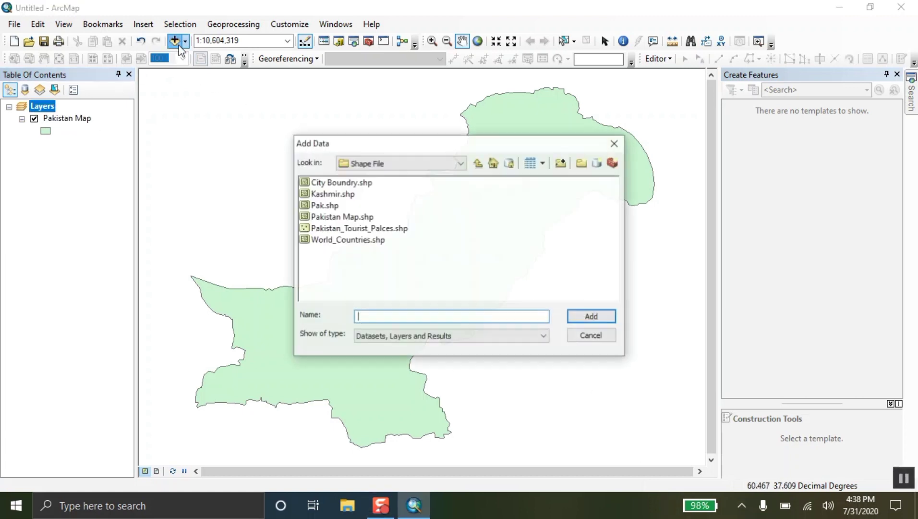
left_click(323, 205)
left_click(590, 318)
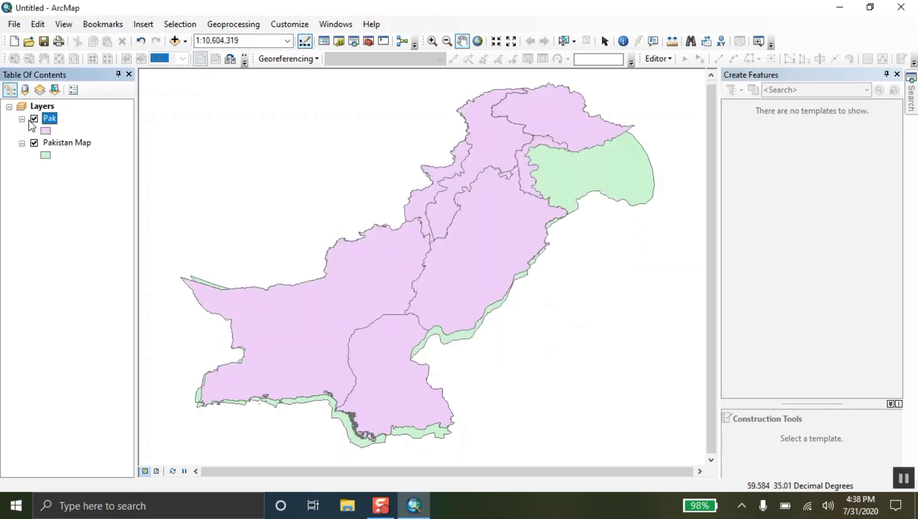
right_click(62, 145)
left_click(79, 160)
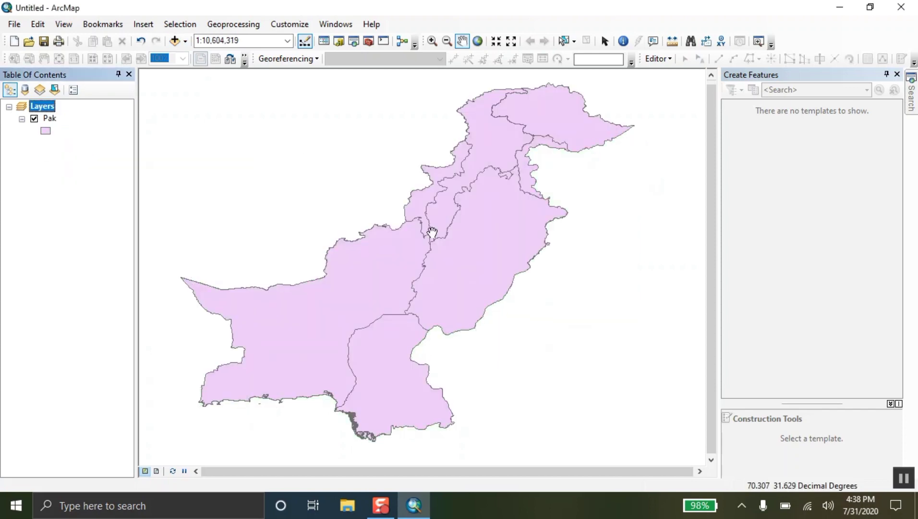
Switch to Layout View, go back to Data View, then return to Layout View
left_click(156, 470)
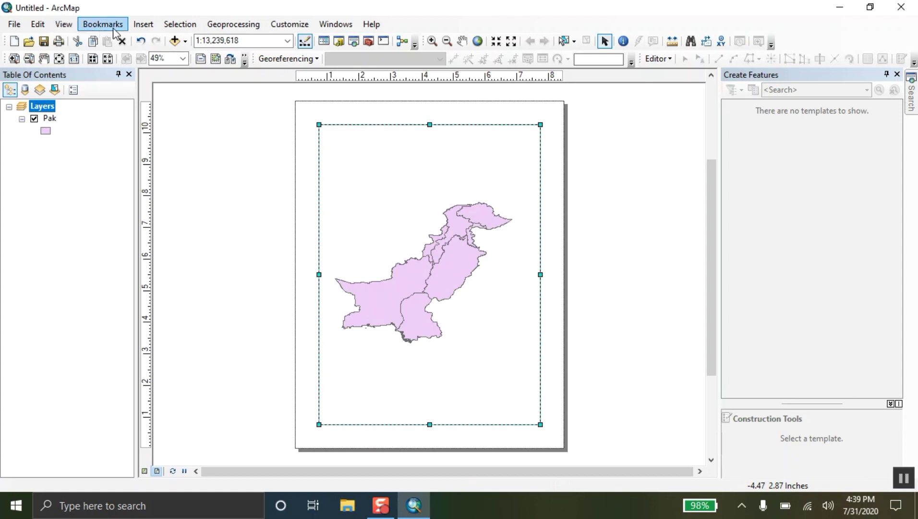
left_click(38, 25)
mouse_move(75, 31)
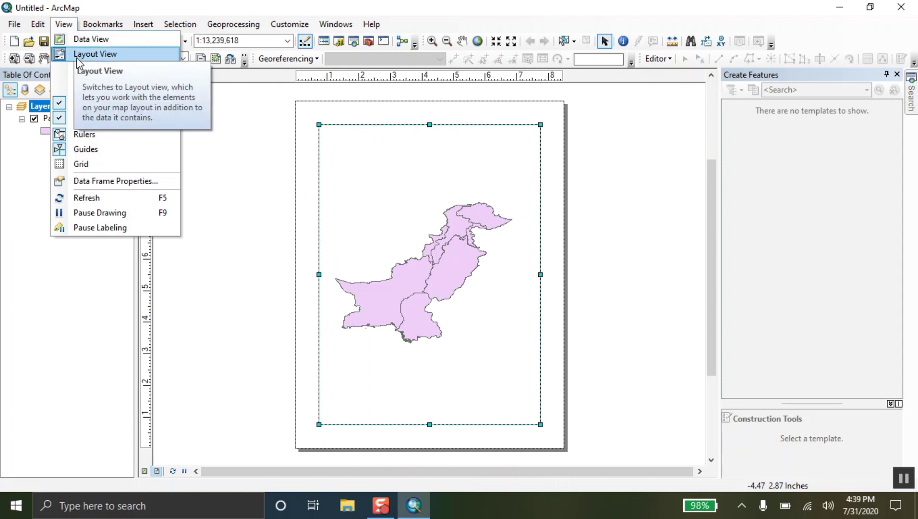
left_click(84, 39)
left_click(63, 24)
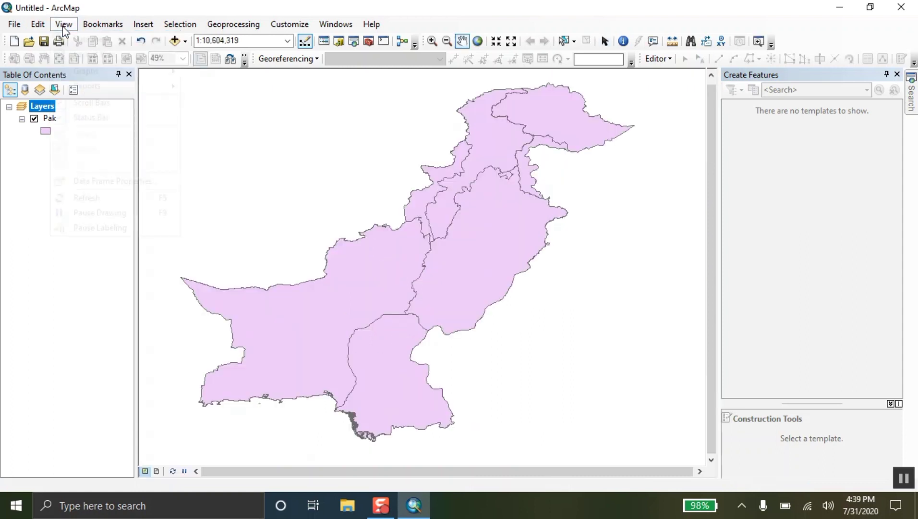
left_click(80, 54)
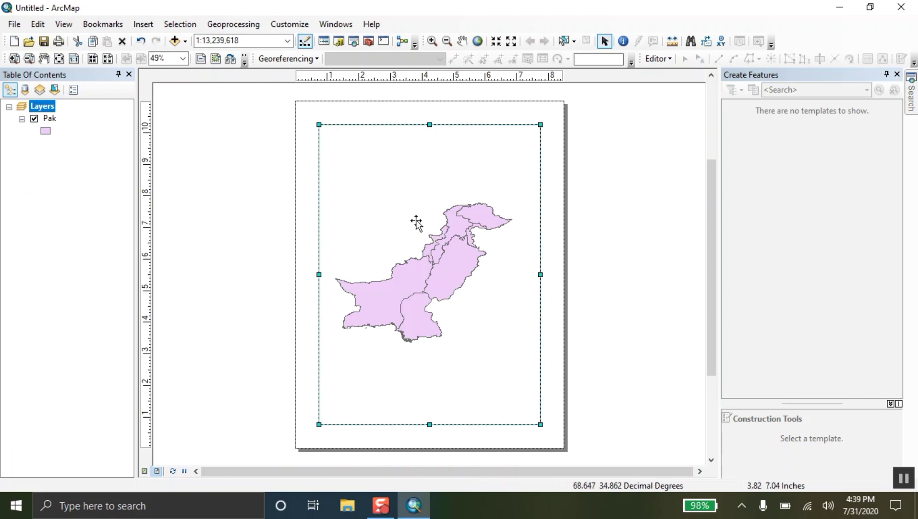
Set the page to A4 Landscape, with map elements scaled proportionally to the page size
left_click(14, 24)
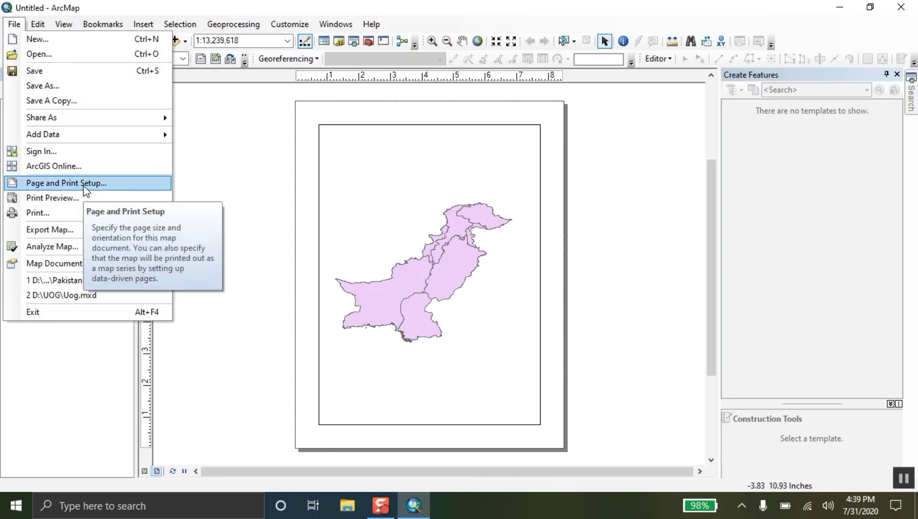
left_click(85, 186)
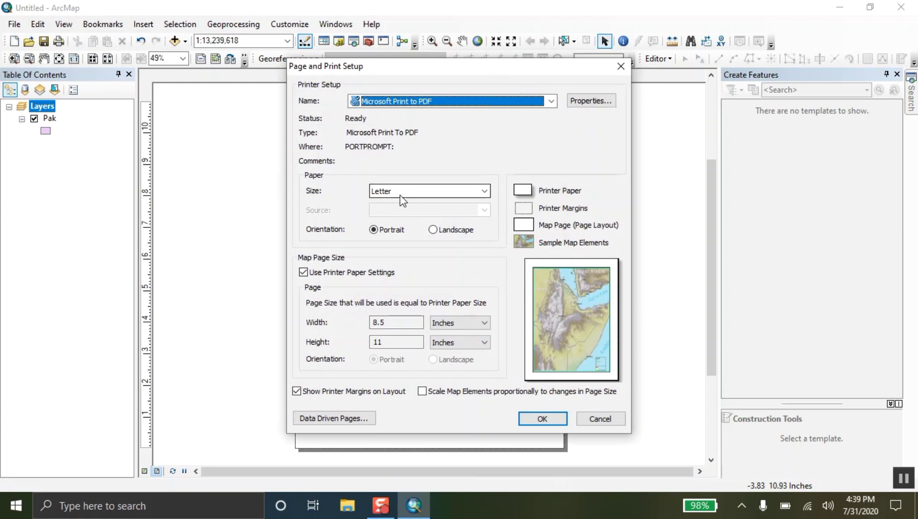
left_click(432, 230)
left_click(429, 197)
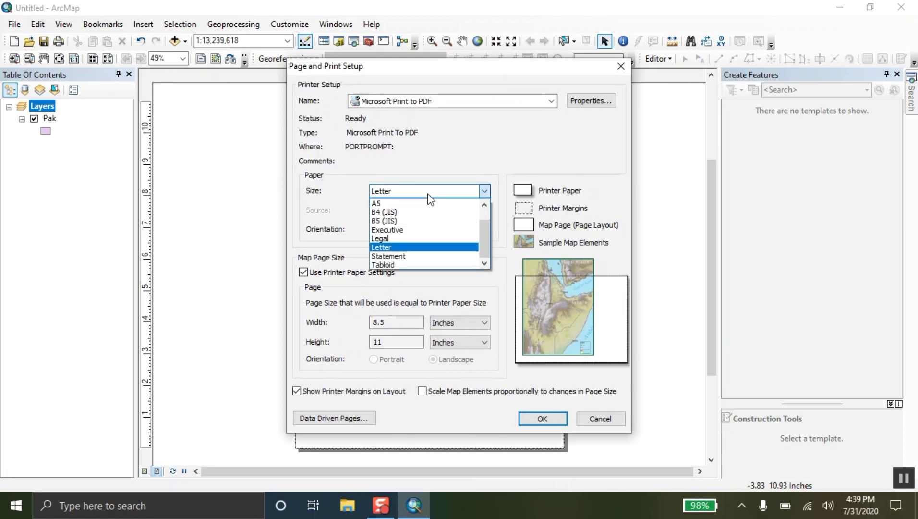
scroll(430, 216, "up", 1)
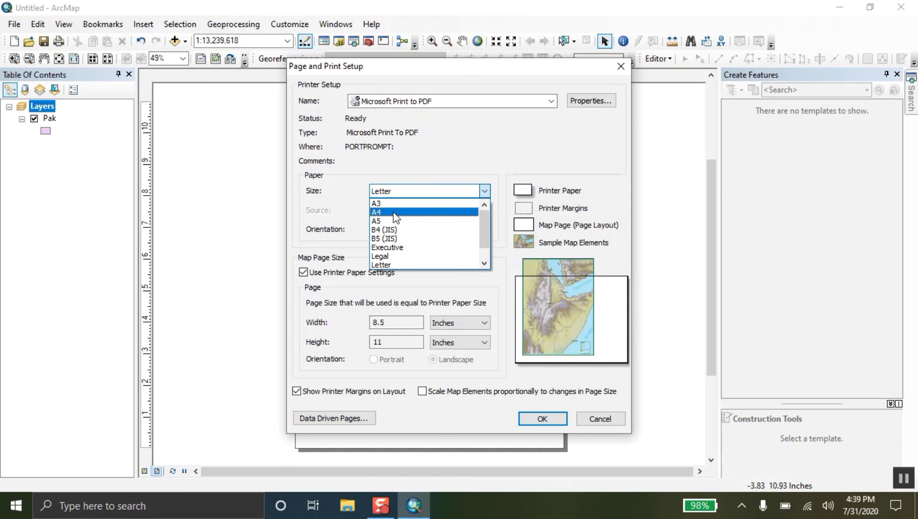
left_click(395, 212)
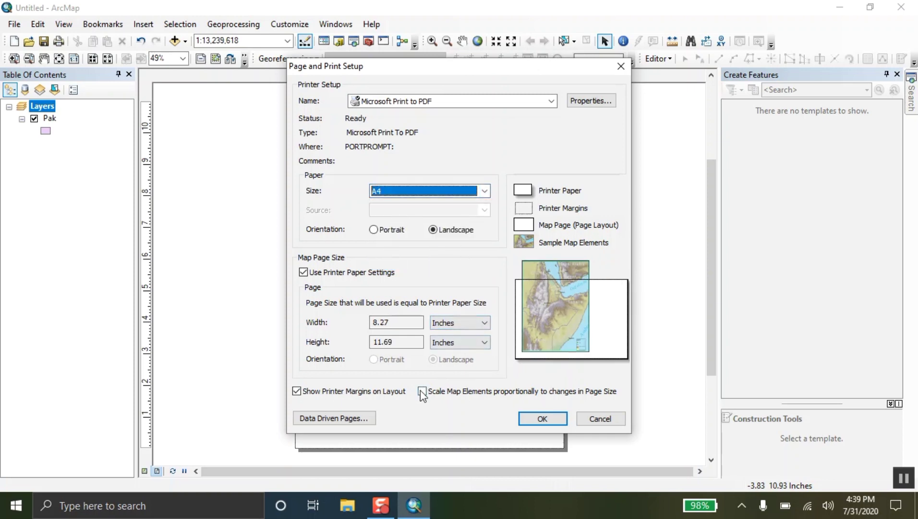
left_click(437, 393)
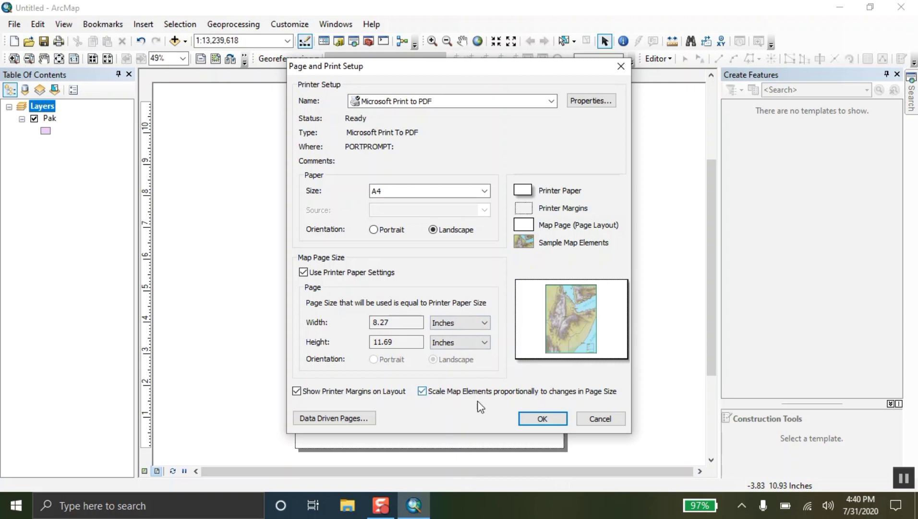
Apply the page setup, then widen the map frame and fit it to the page margins
left_click(542, 418)
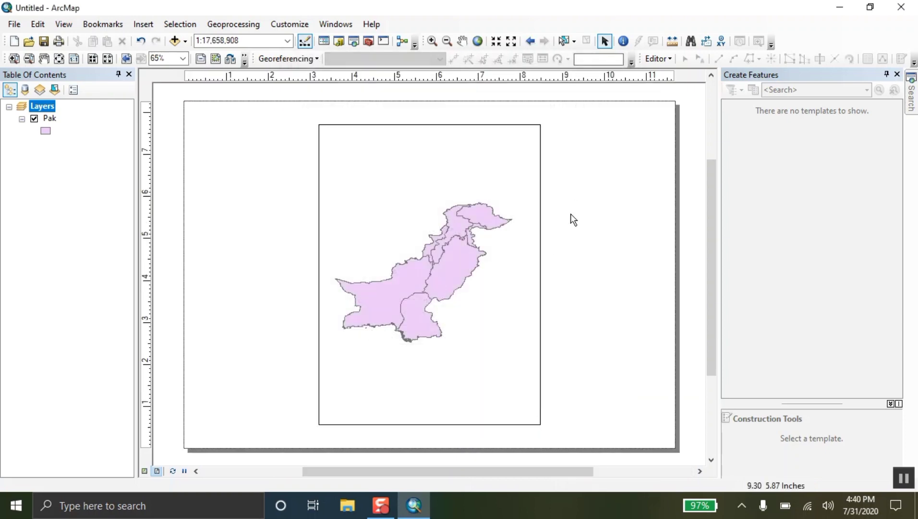
left_click(511, 321)
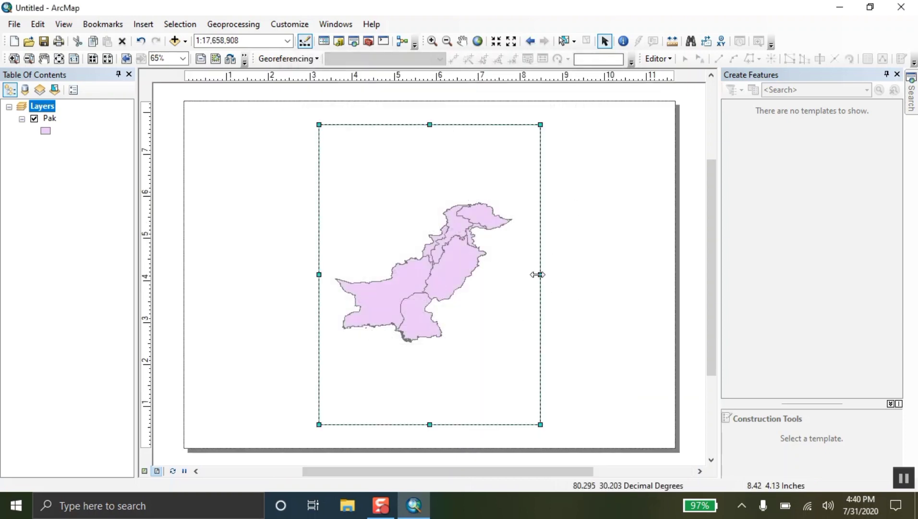
left_click_drag(537, 274, 648, 275)
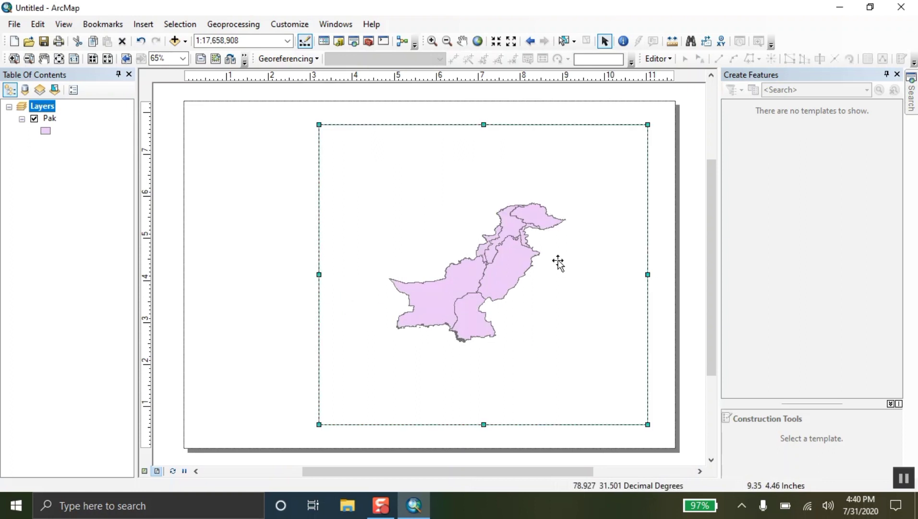
left_click_drag(319, 274, 268, 274)
right_click(352, 262)
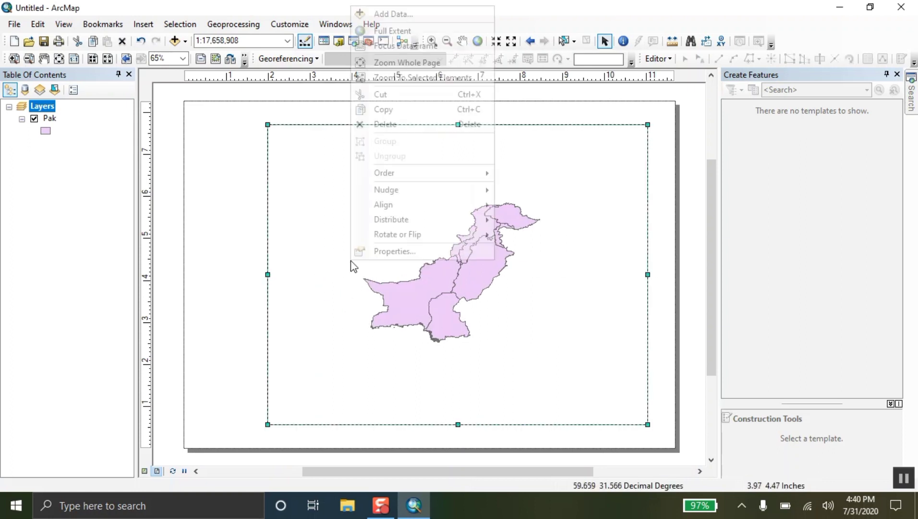
left_click(332, 262)
right_click(325, 229)
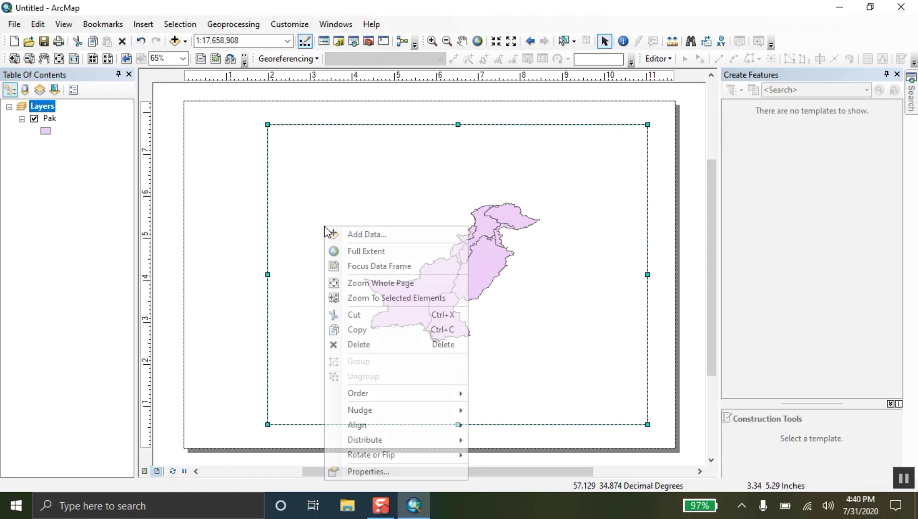
mouse_move(424, 443)
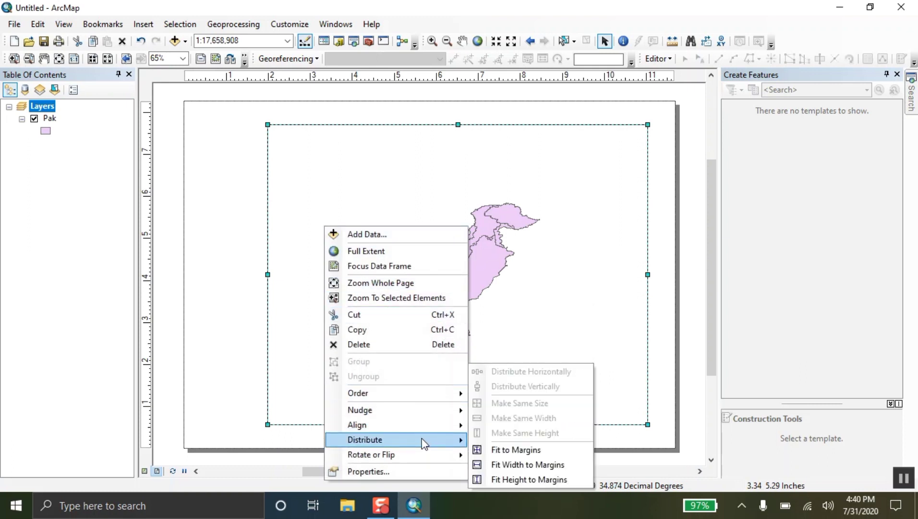
left_click(497, 450)
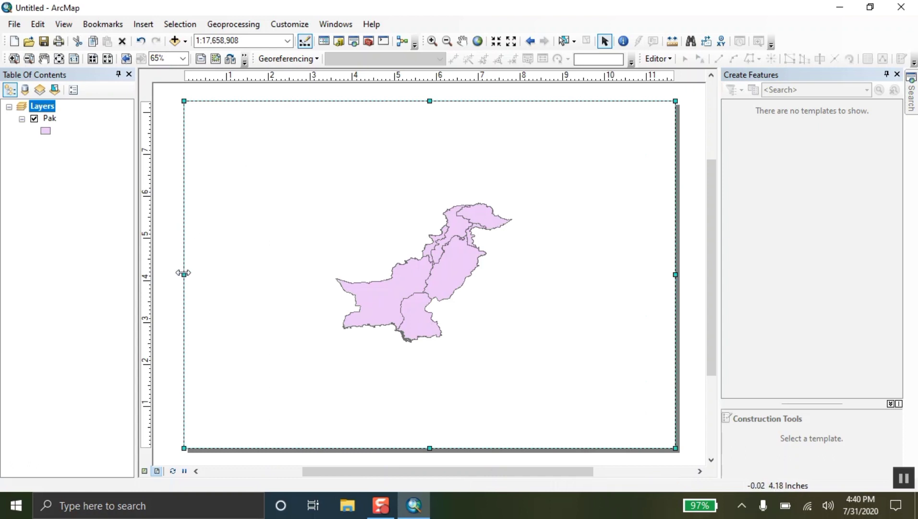
Pull each edge of the map frame slightly inward to leave an even margin
left_click_drag(184, 275, 194, 275)
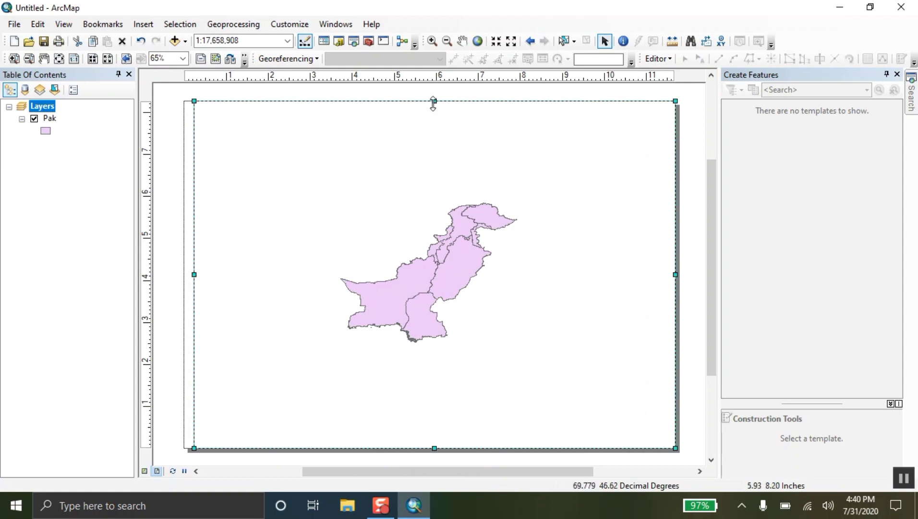
left_click_drag(433, 103, 434, 114)
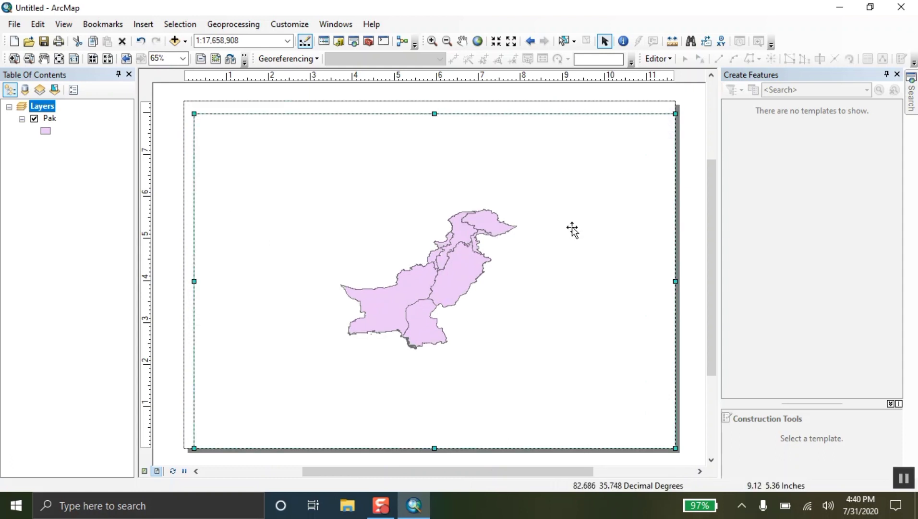
left_click_drag(672, 283, 661, 282)
left_click_drag(425, 446, 426, 435)
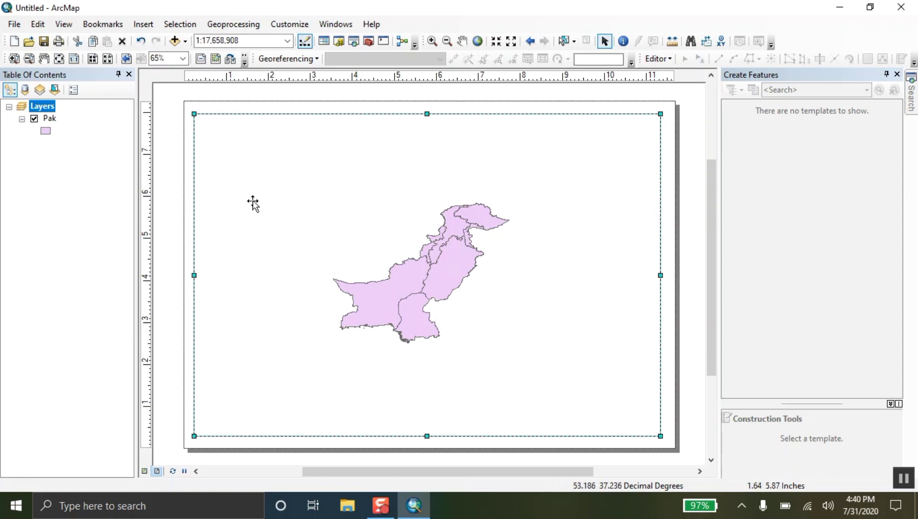
left_click(166, 115)
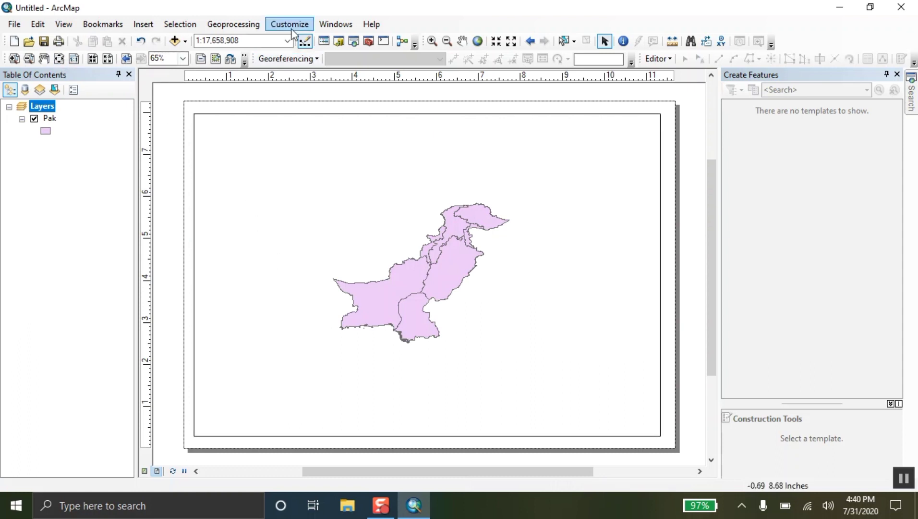
Zoom and pan so Pakistan fills the frame at a scale of about 1:7,749,387
left_click(431, 42)
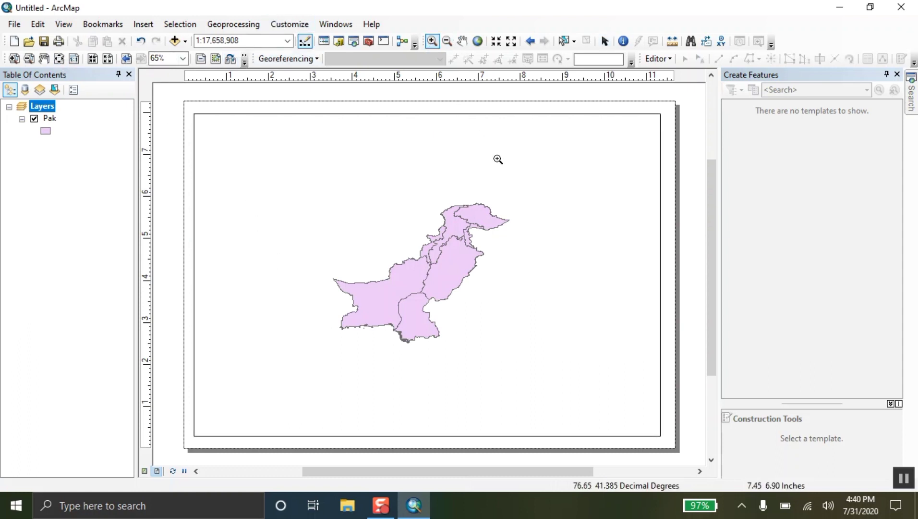
left_click_drag(544, 191, 303, 372)
left_click_drag(606, 124, 250, 398)
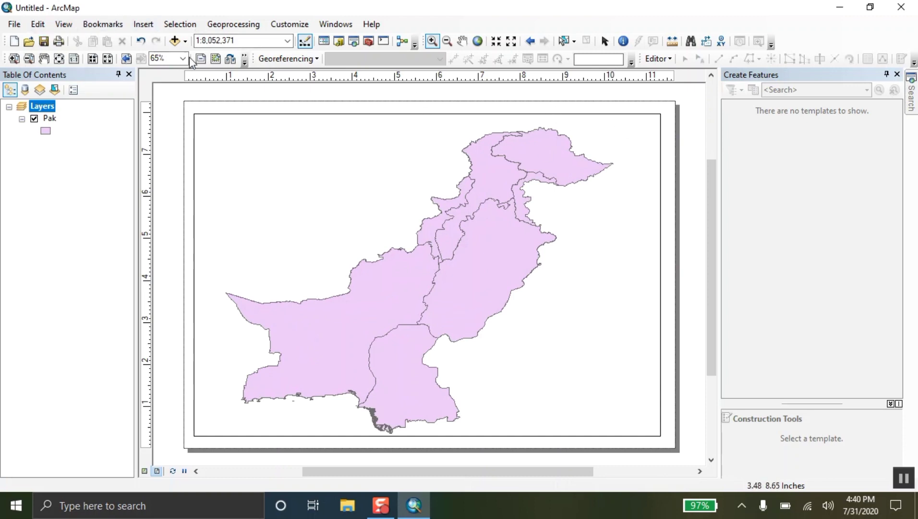
left_click(461, 43)
left_click_drag(479, 216, 480, 211)
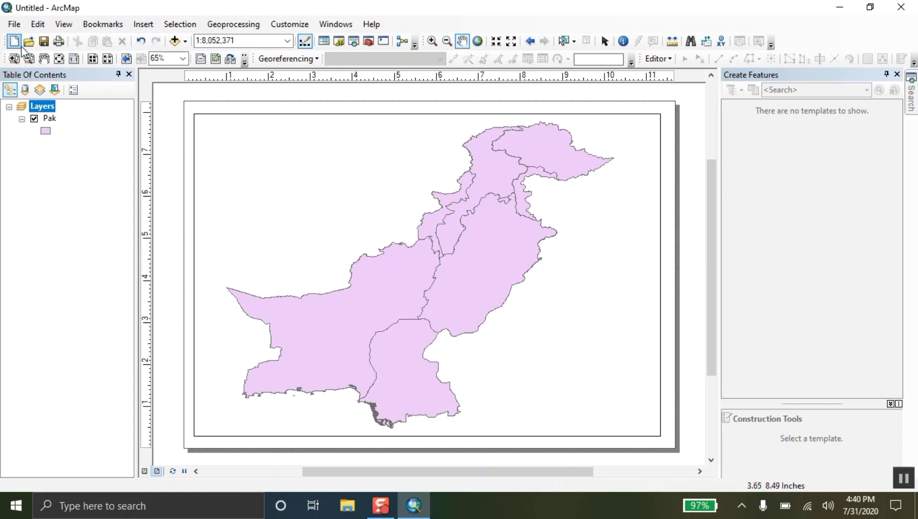
left_click(432, 41)
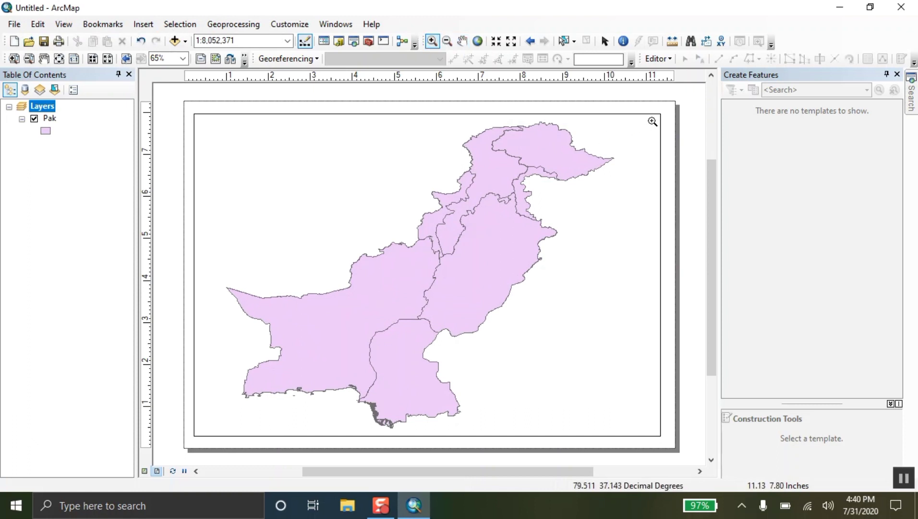
left_click_drag(652, 121, 202, 426)
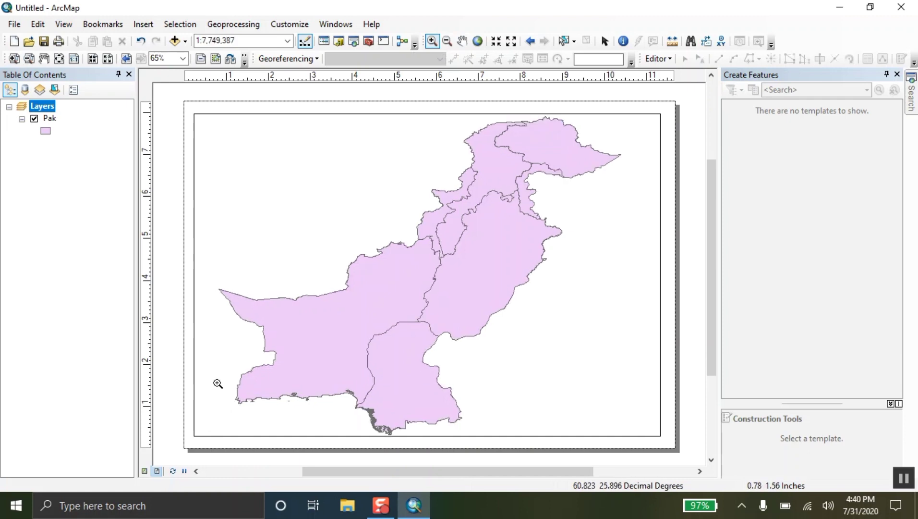
Give the Pak provinces a hollow fill with black outlines, then bring up Add Data
left_click(45, 130)
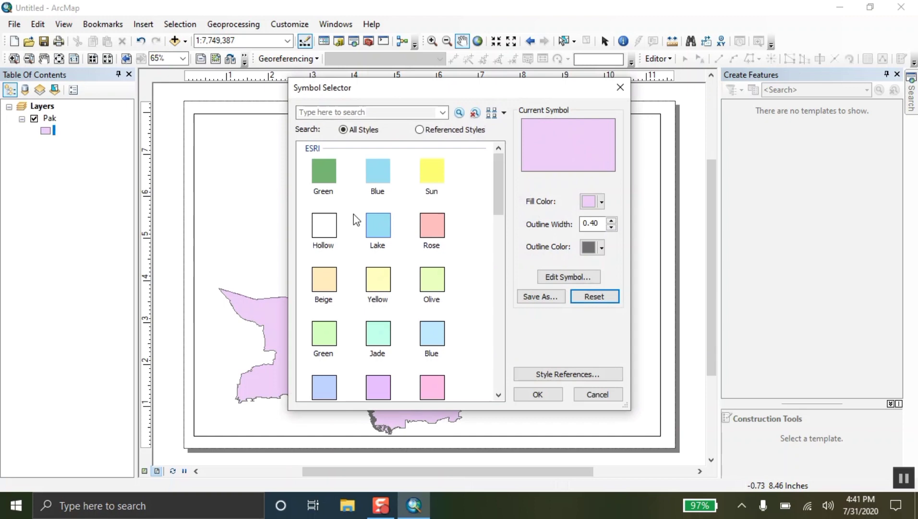
left_click(315, 235)
left_click(612, 226)
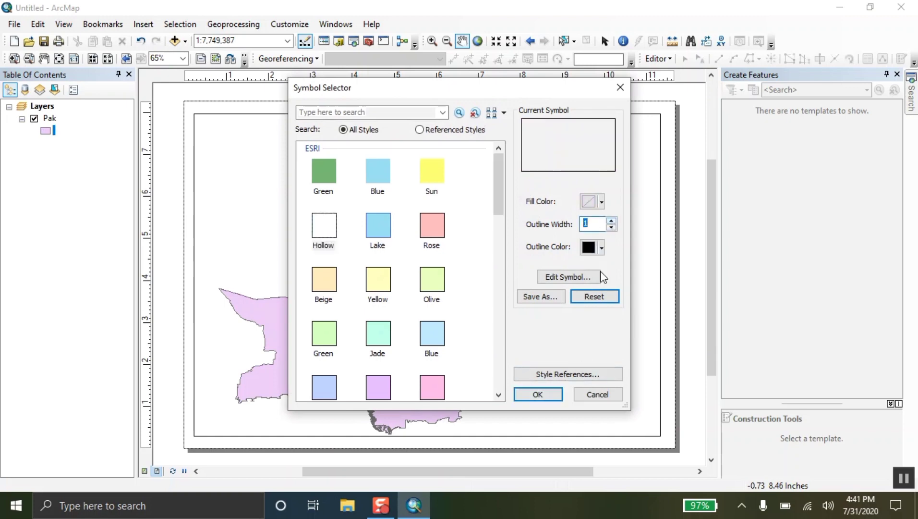
left_click(552, 394)
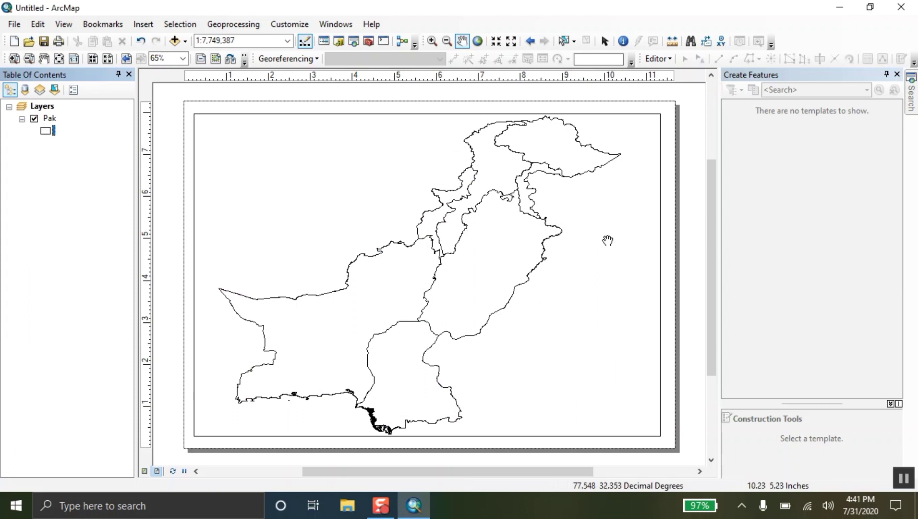
left_click(175, 40)
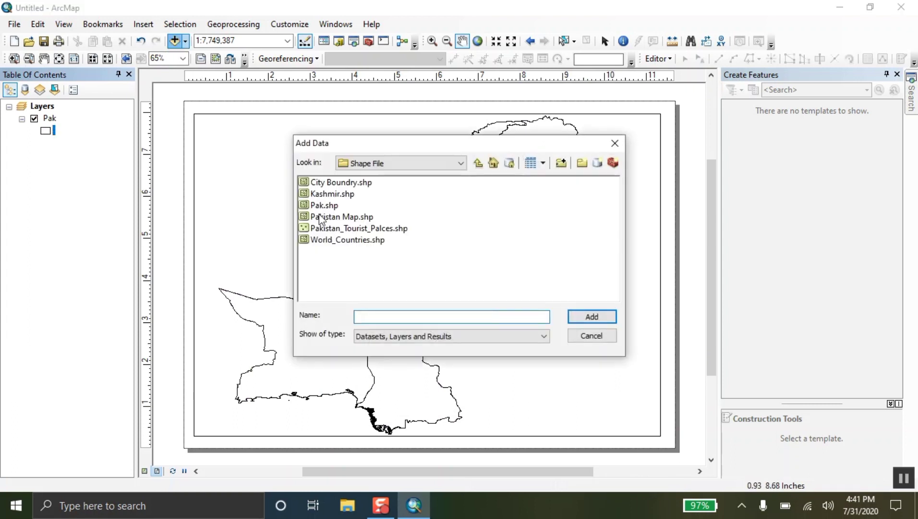
Add Pakistan_Tourist_Palces.shp and draw its points as red markers of size 5
left_click(382, 229)
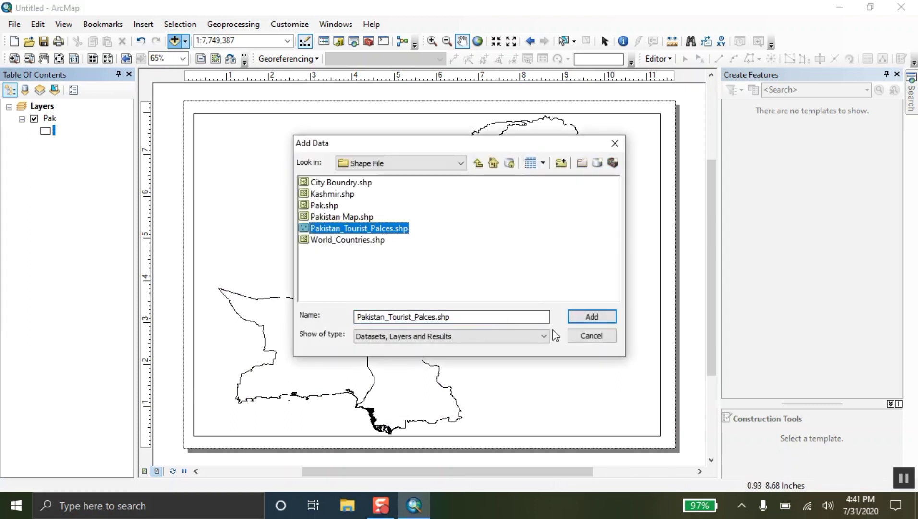
left_click(581, 316)
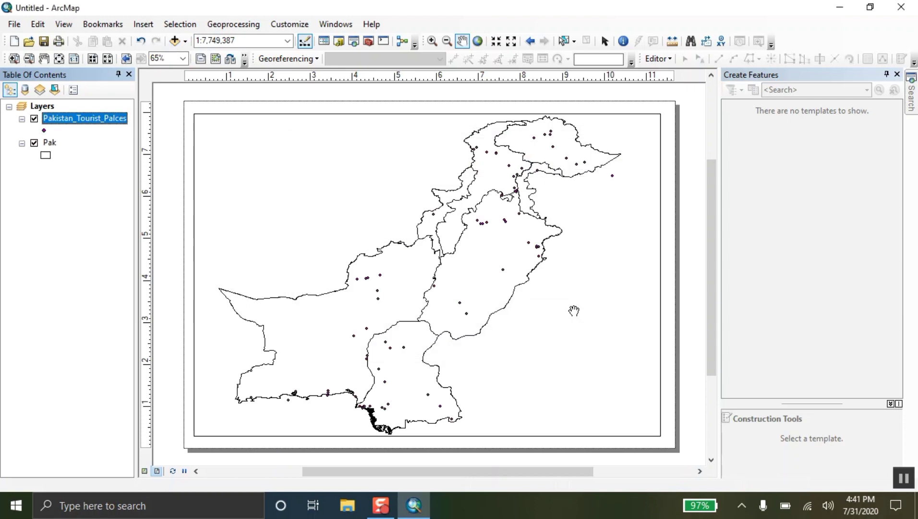
left_click(44, 130)
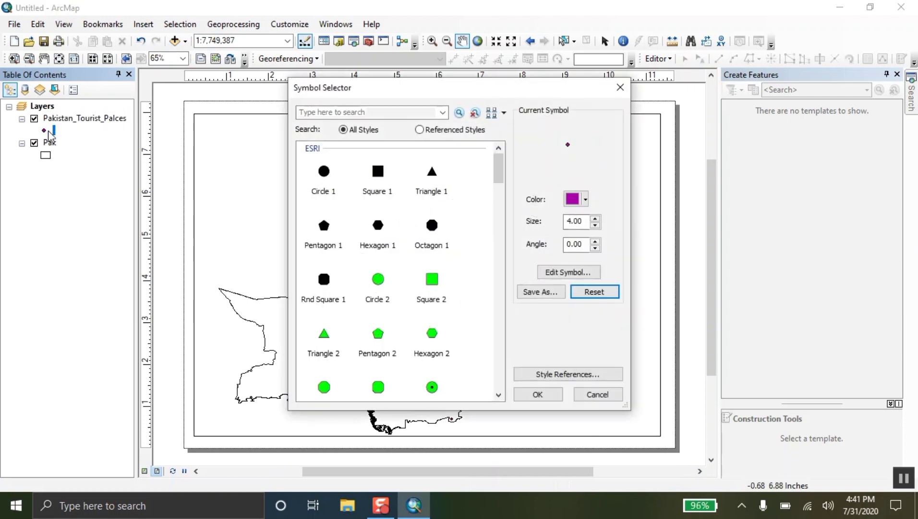
left_click(585, 199)
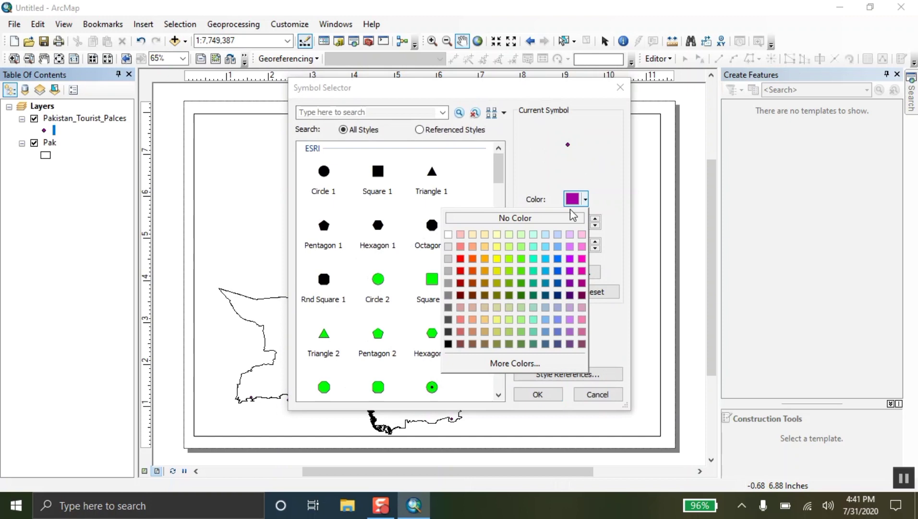
left_click(463, 262)
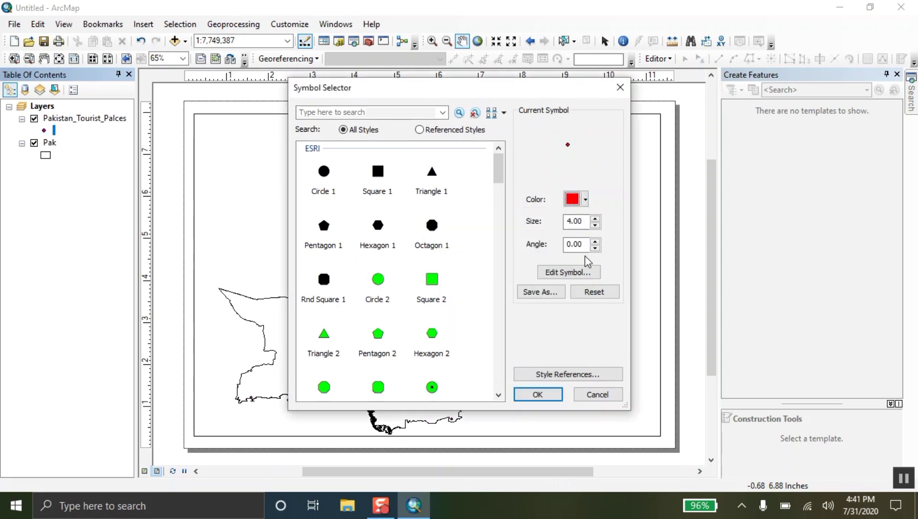
left_click(598, 218)
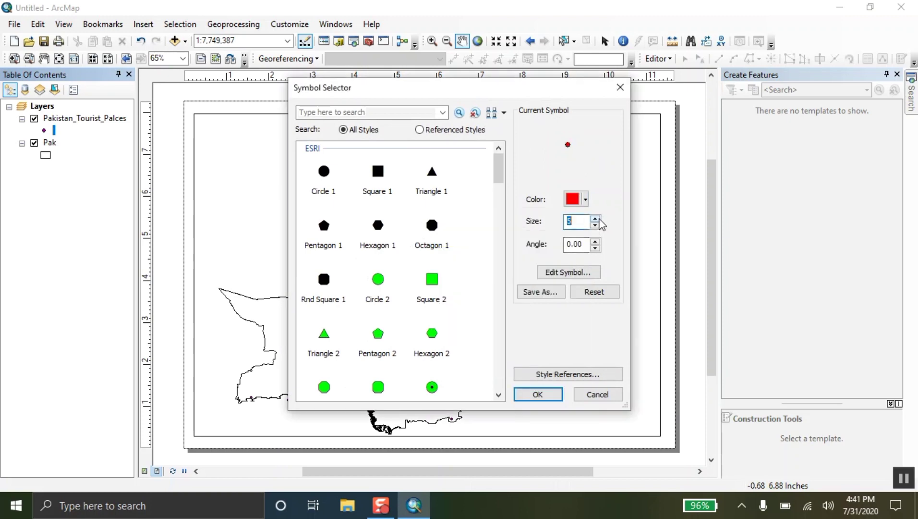
left_click(537, 394)
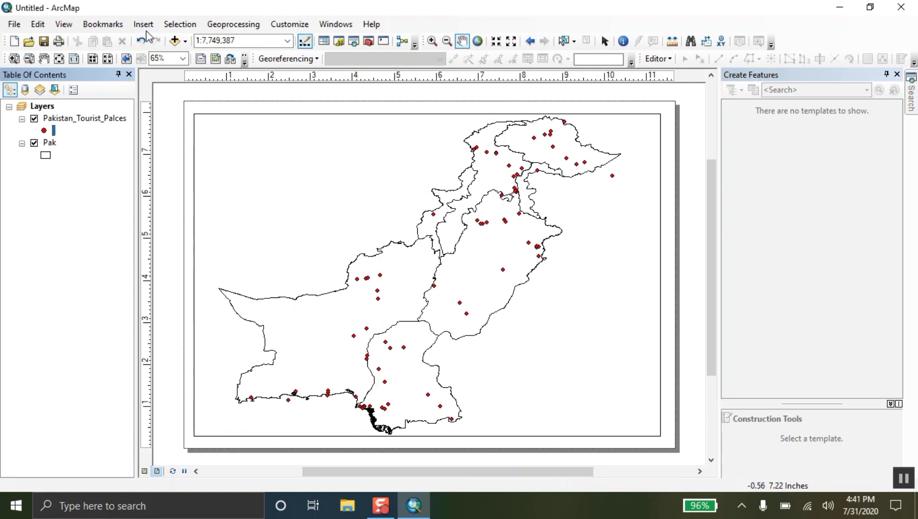
Insert the ESRI North 7 north arrow and move it to the page's upper-right corner
left_click(144, 27)
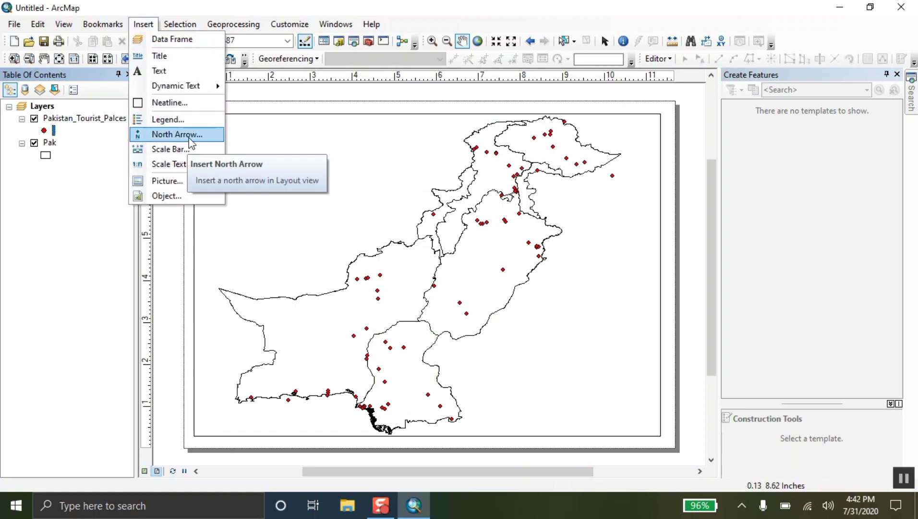
left_click(177, 135)
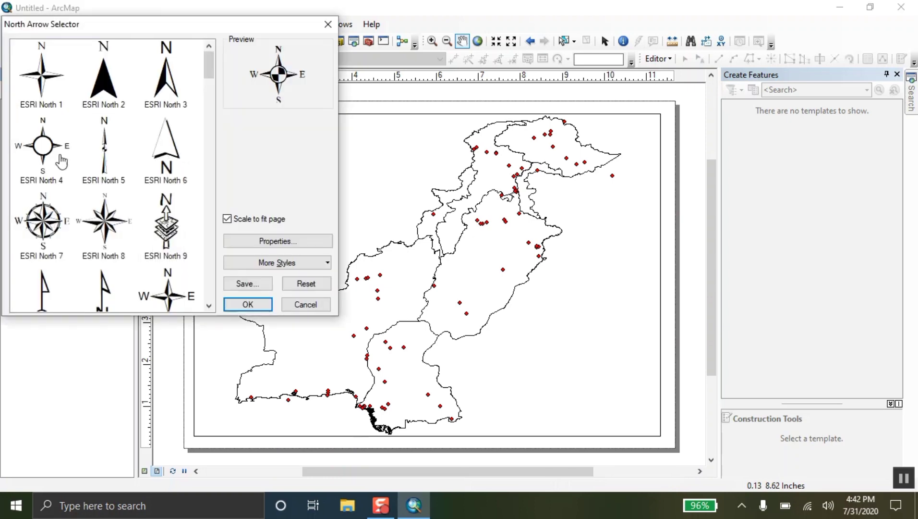
scroll(113, 173, "down", 12)
scroll(114, 170, "up", 8)
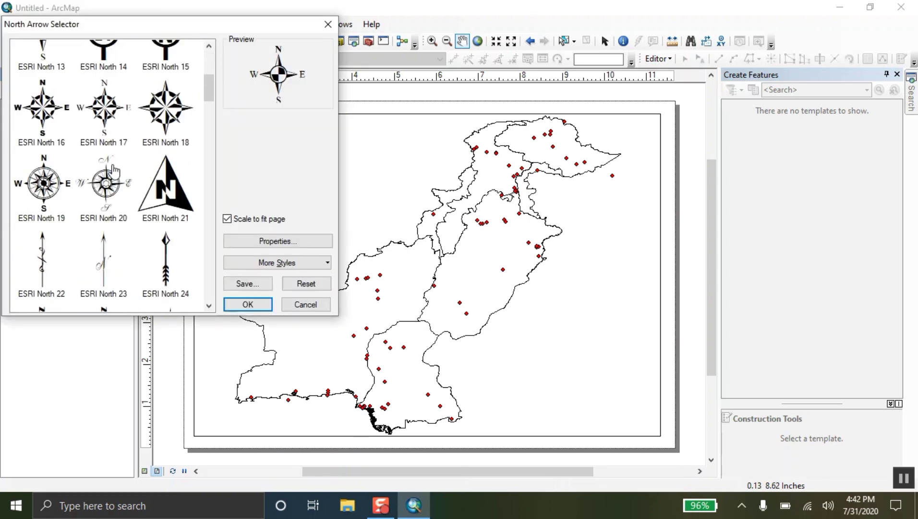
scroll(113, 171, "up", 4)
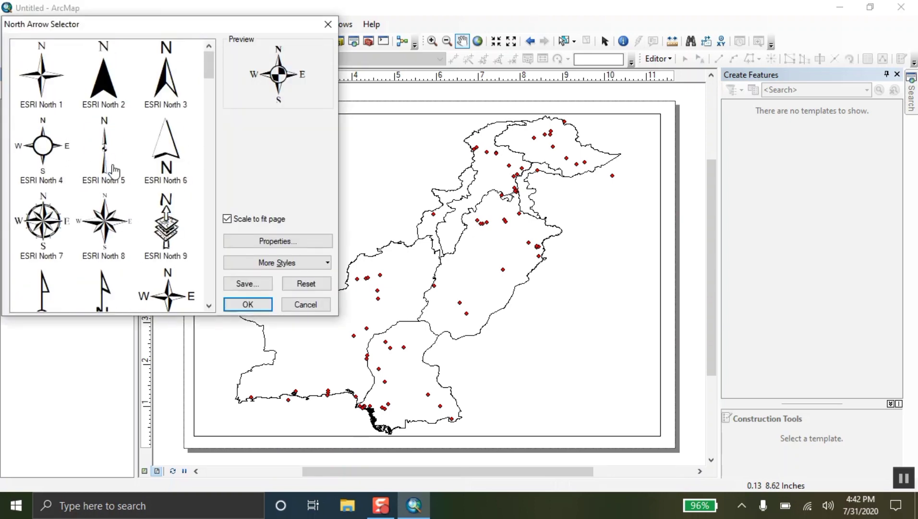
double_click(43, 218)
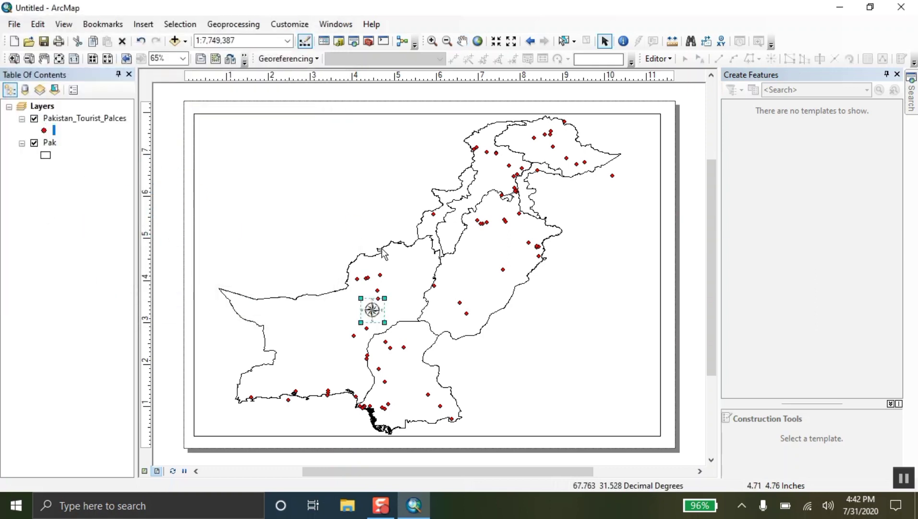
left_click_drag(370, 312, 636, 136)
left_click(680, 139)
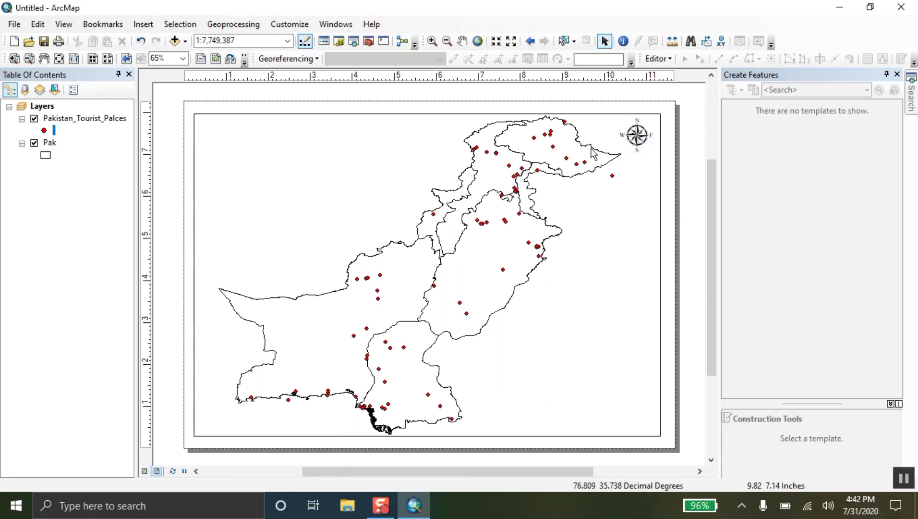
left_click(143, 24)
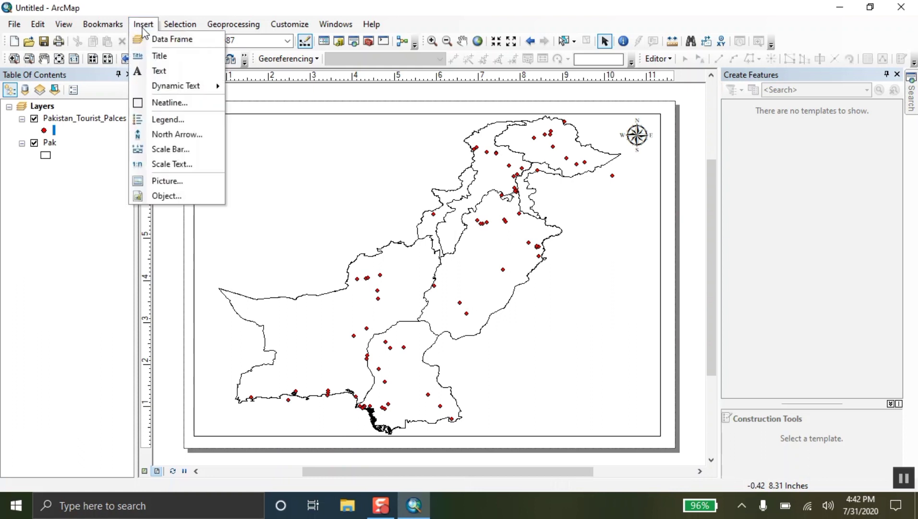
Insert a Scale Line 2 scale bar and move it to the page's lower-left corner
left_click(178, 153)
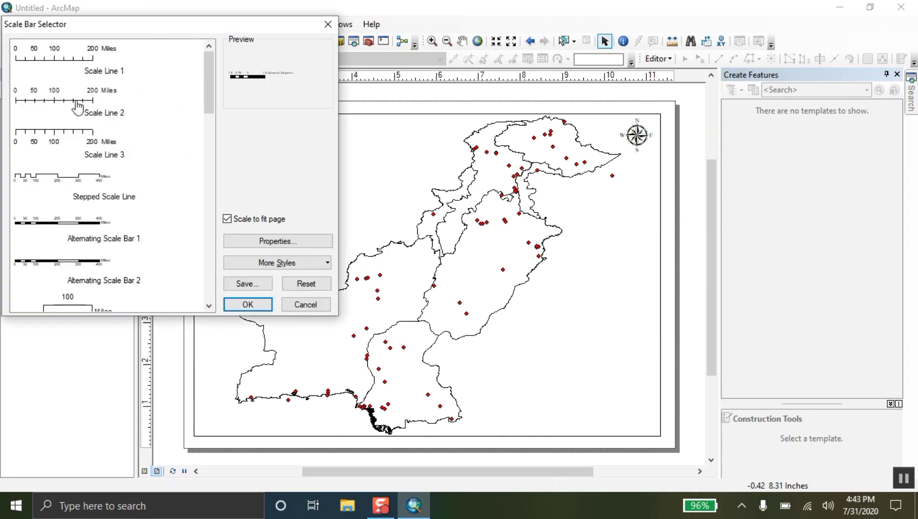
double_click(78, 106)
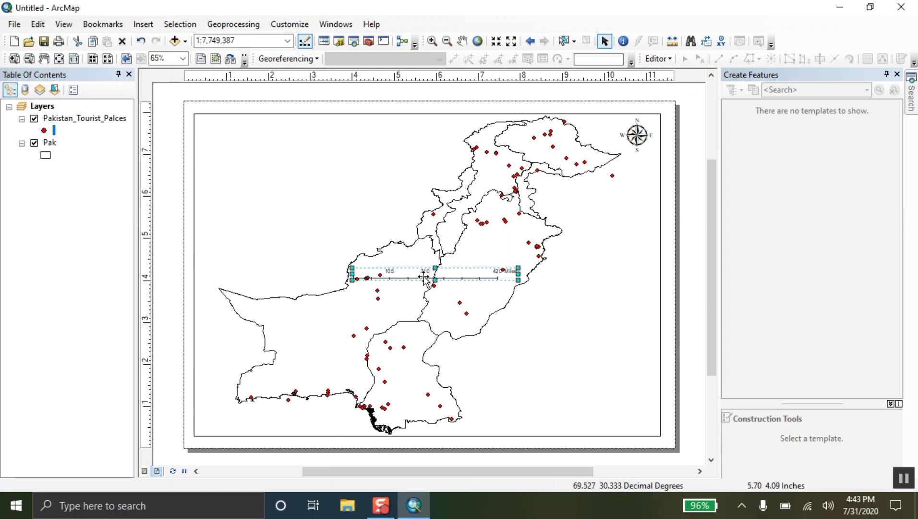
left_click_drag(424, 275, 269, 426)
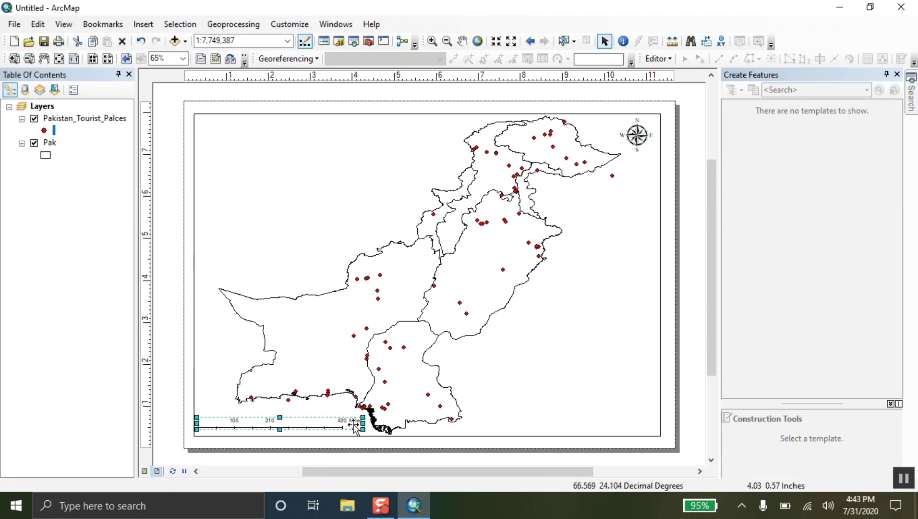
Set the scale bar's division units to Kilometers with the label KM
double_click(300, 421)
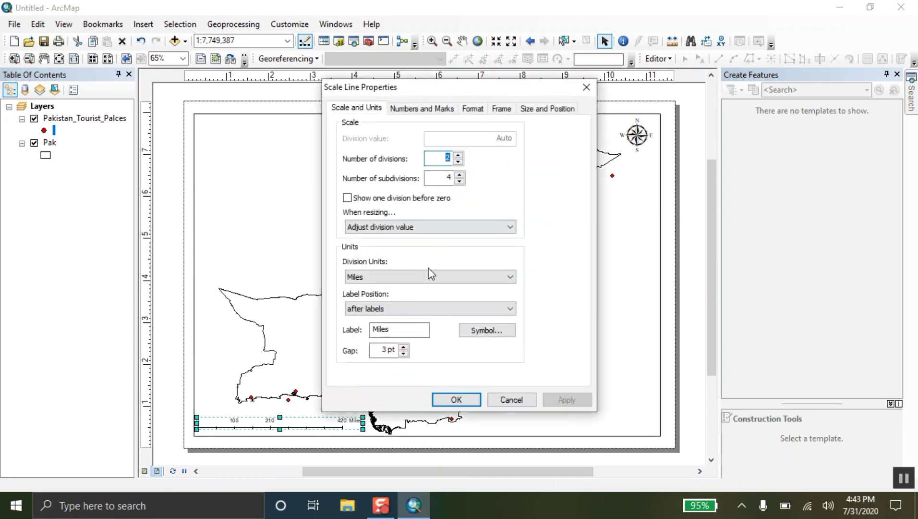
left_click(390, 278)
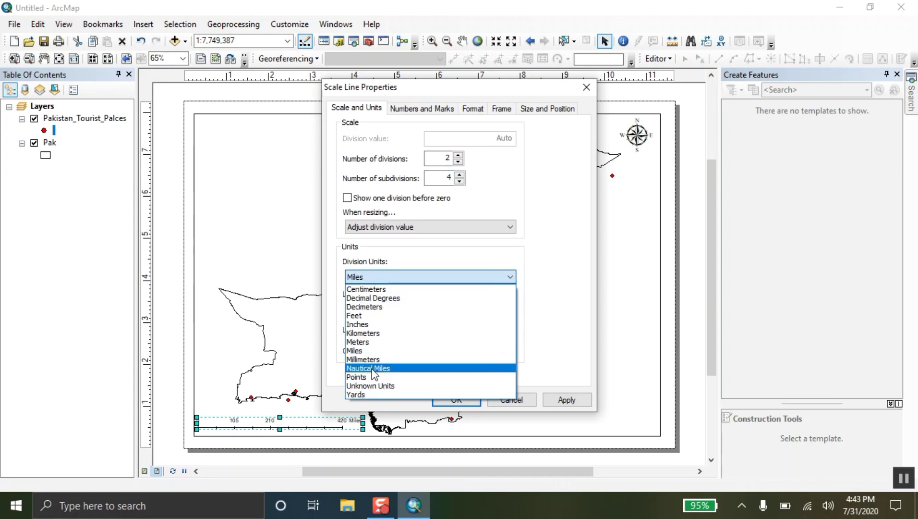
left_click(372, 333)
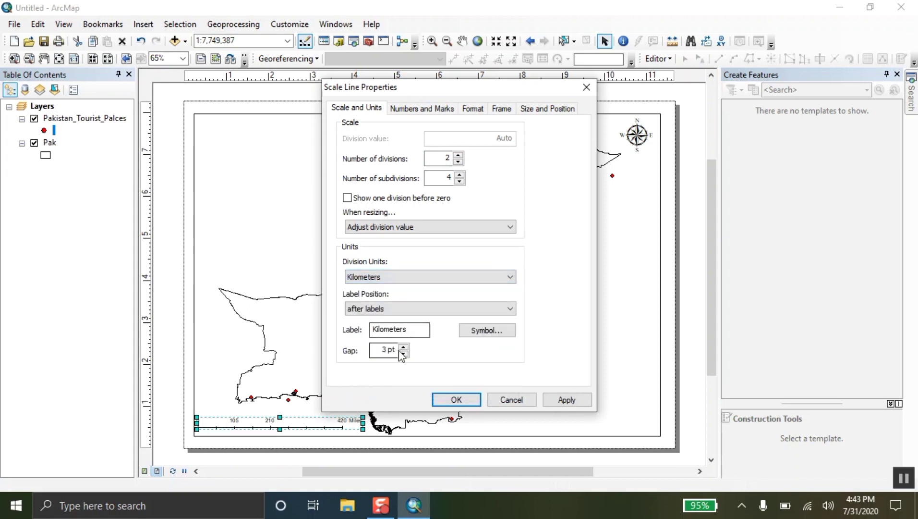
left_click(419, 330)
left_click_drag(419, 330, 339, 331)
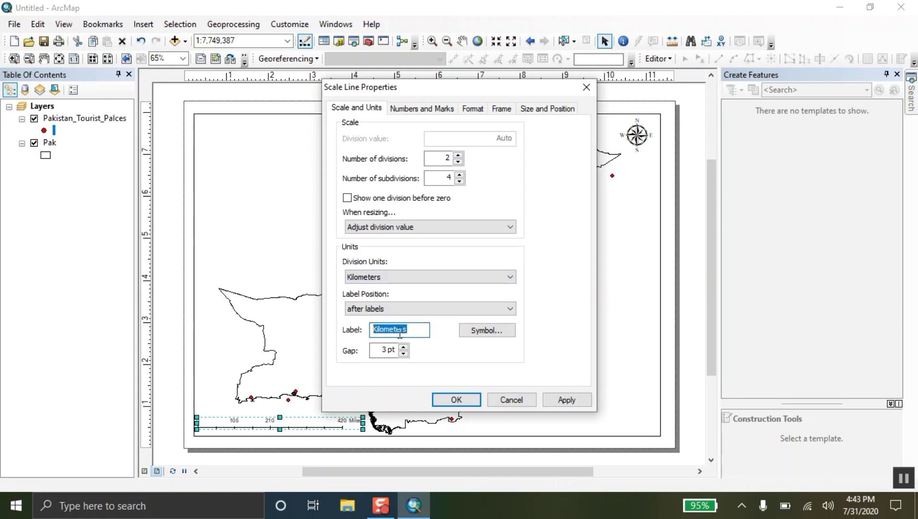
type("KM")
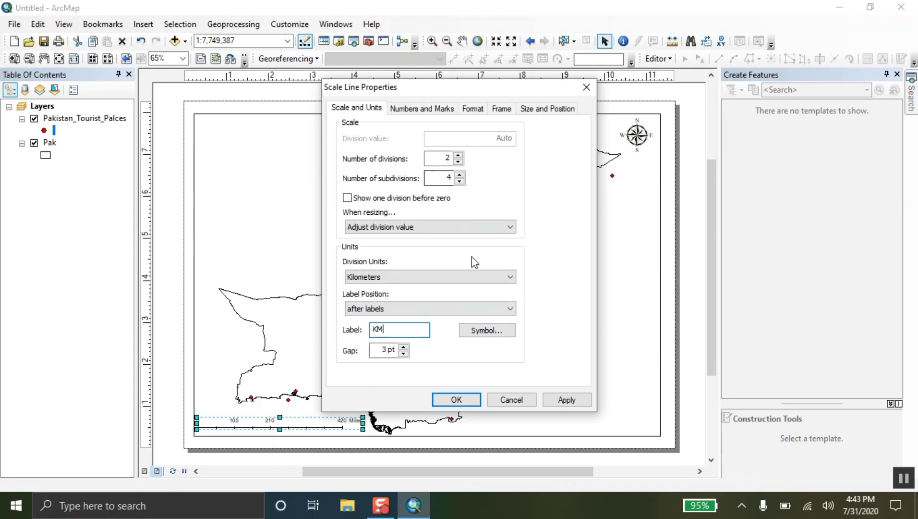
left_click(562, 401)
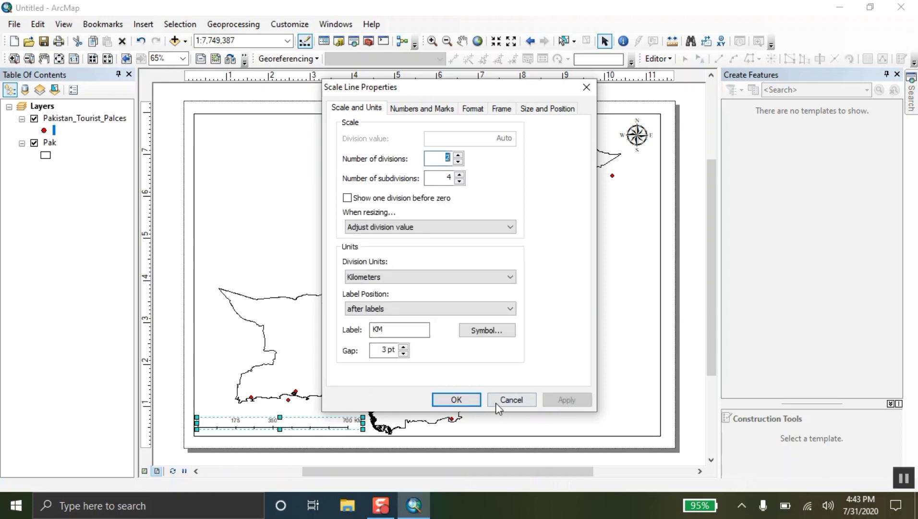
left_click(455, 401)
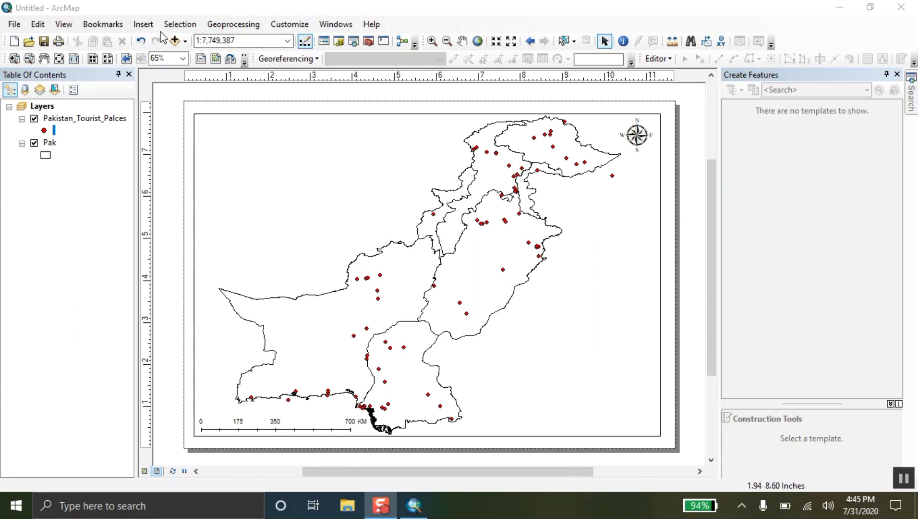
Insert a legend listing both layers with a thin 1.0 Point border
left_click(144, 25)
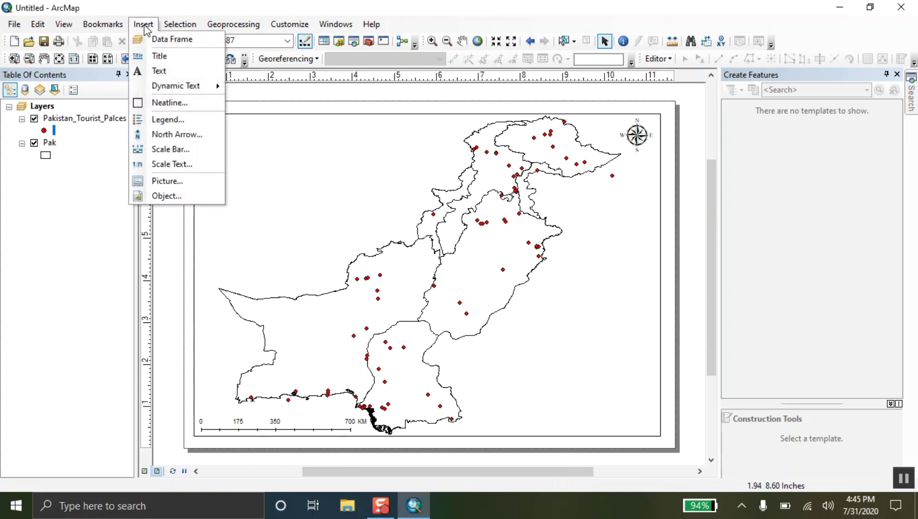
left_click(168, 120)
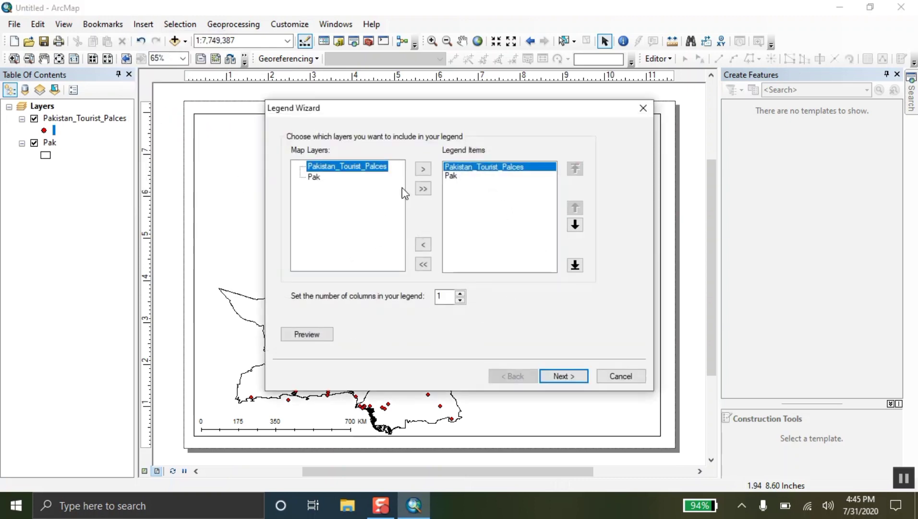
left_click(567, 378)
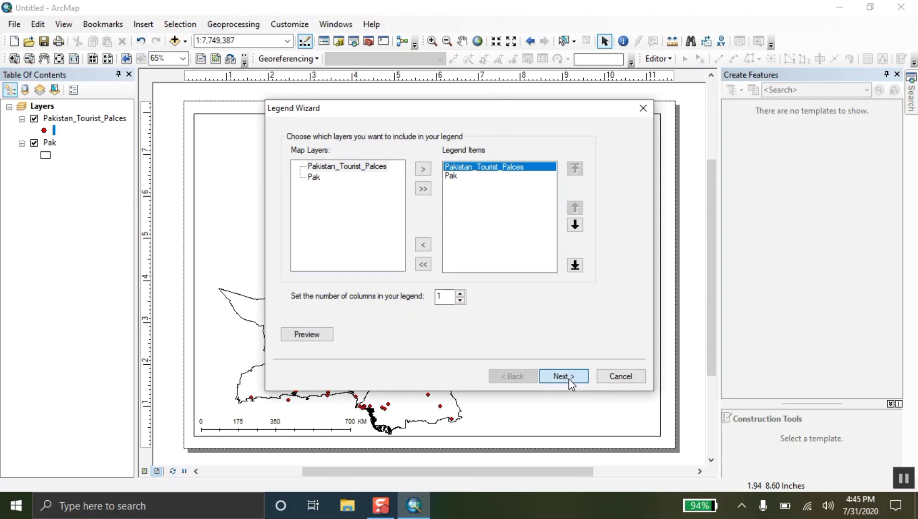
left_click(565, 377)
left_click(336, 168)
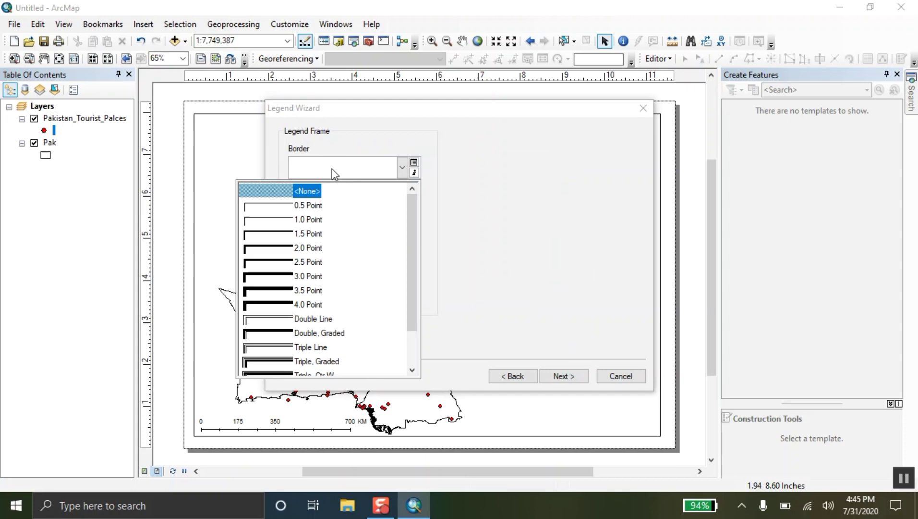
left_click(279, 223)
left_click(570, 375)
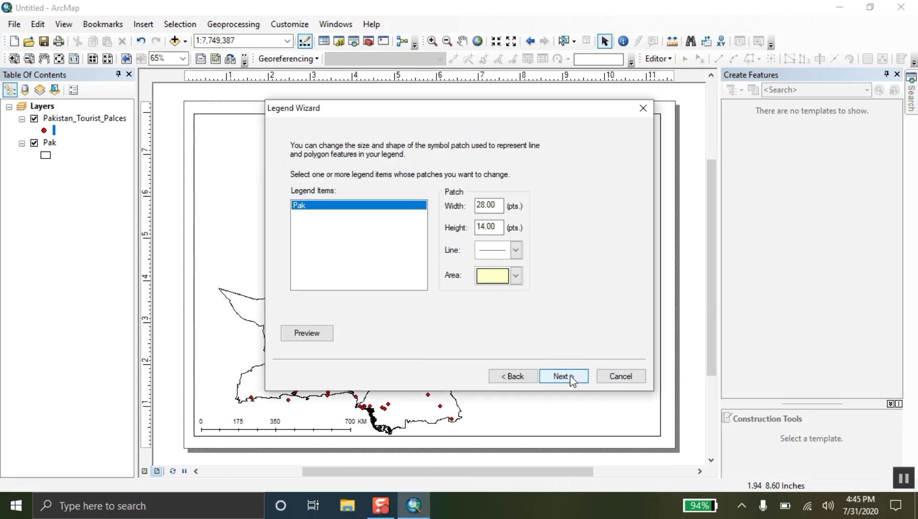
left_click(503, 277)
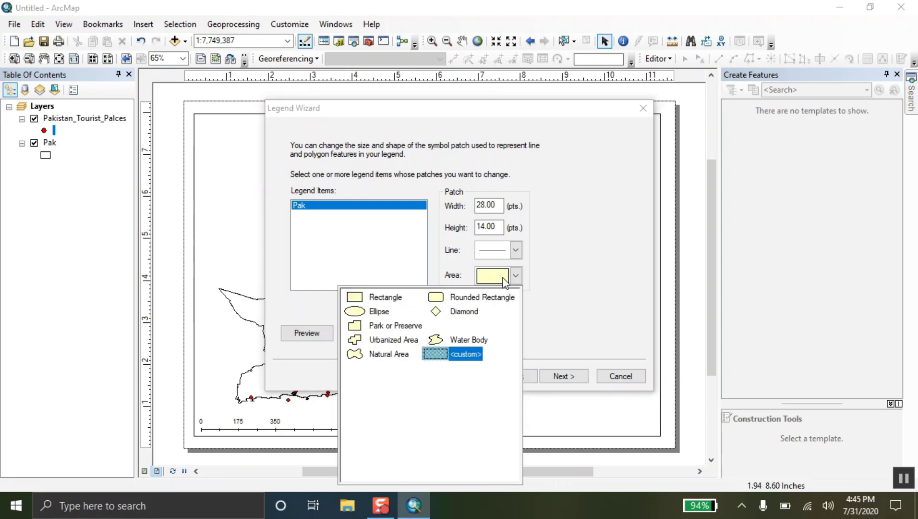
left_click(571, 320)
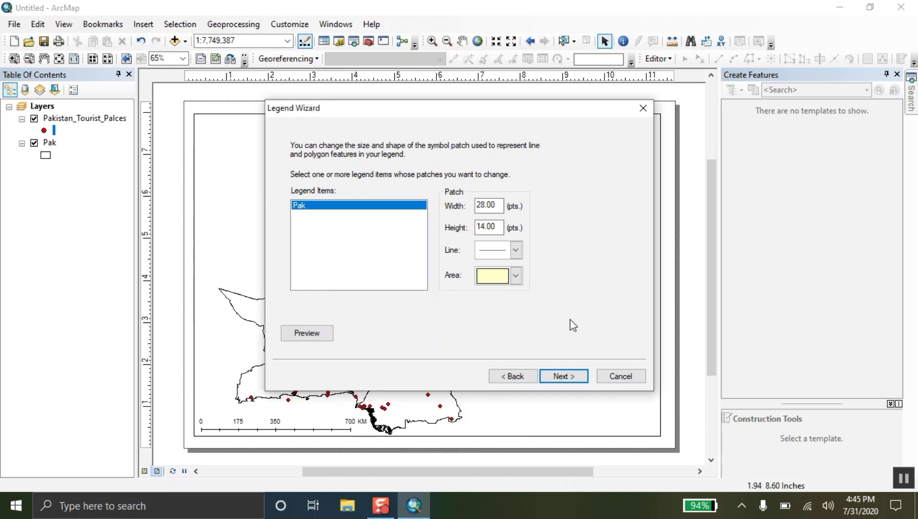
left_click(565, 370)
left_click(566, 374)
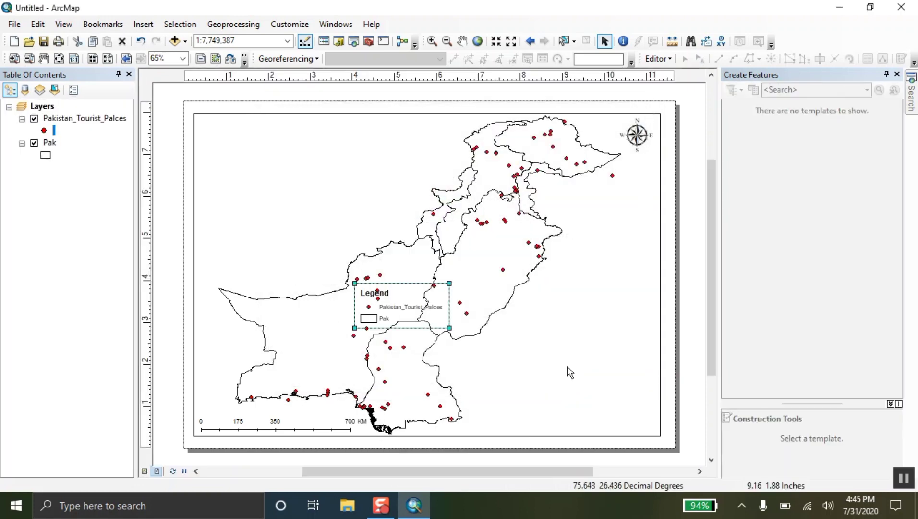
Move the legend to the upper-left of the layout and enlarge it slightly
left_click_drag(399, 312, 272, 221)
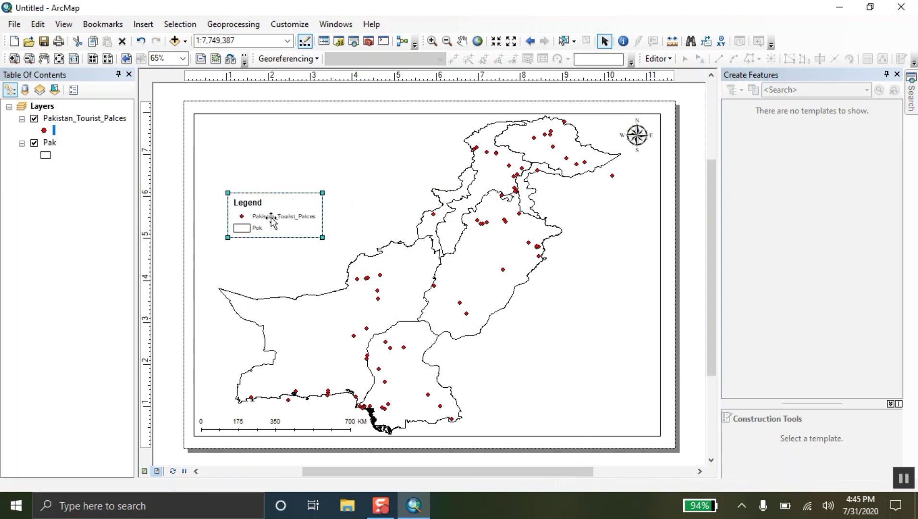
left_click_drag(323, 237, 331, 244)
left_click(188, 204)
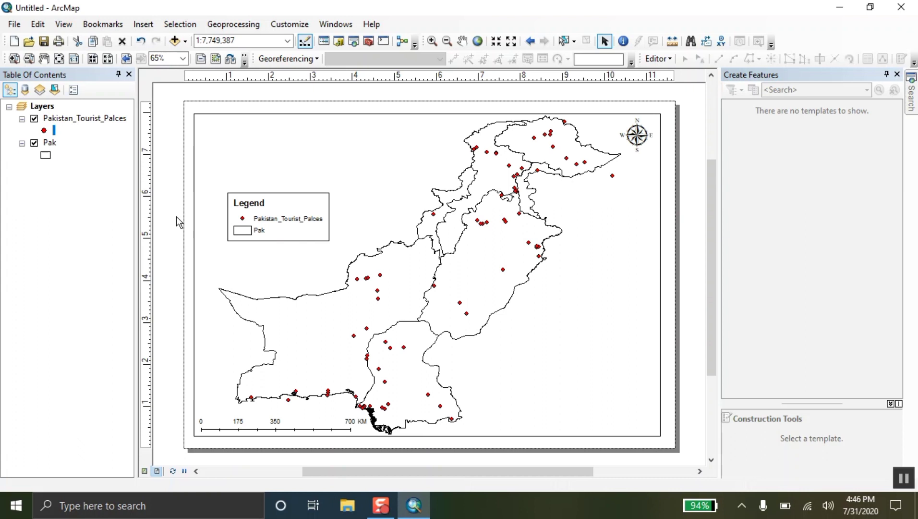
left_click(256, 219)
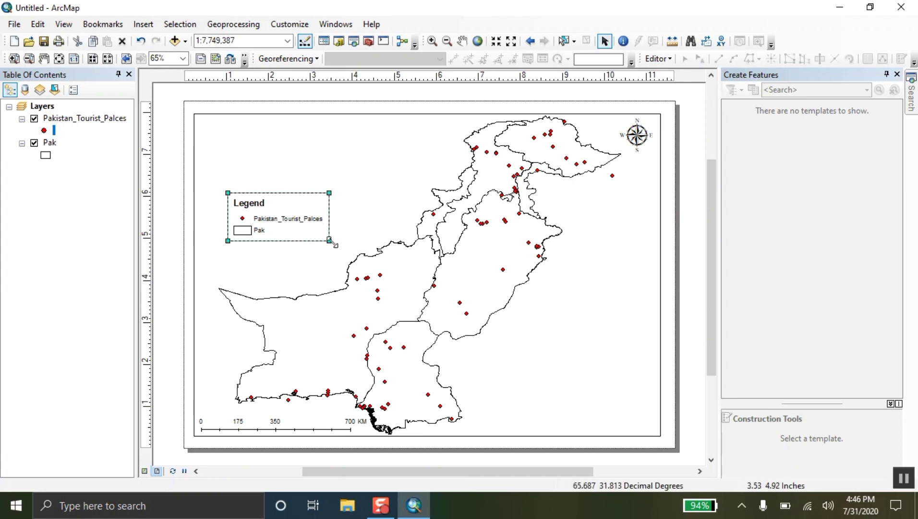
left_click(144, 24)
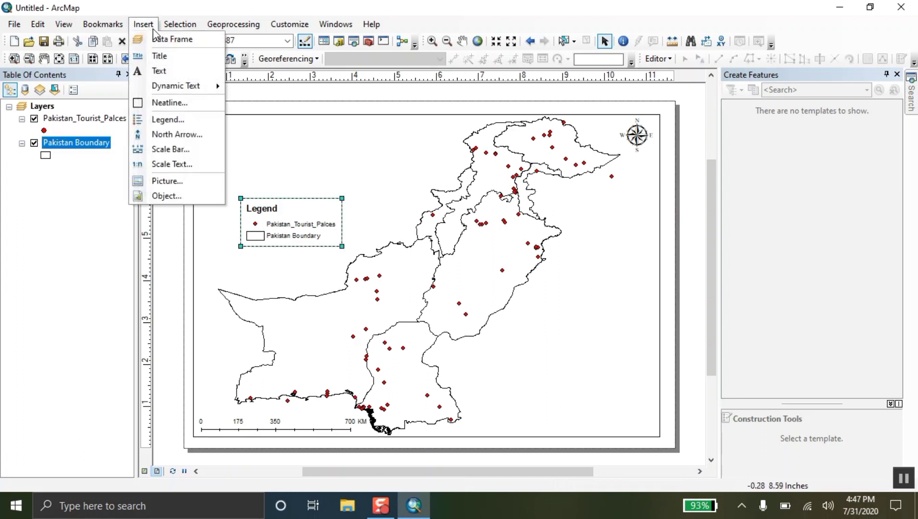
Add the title 'PAKISTAN TOURIST PLACES MAP', move it to the top-left, and open Add Data
left_click(177, 58)
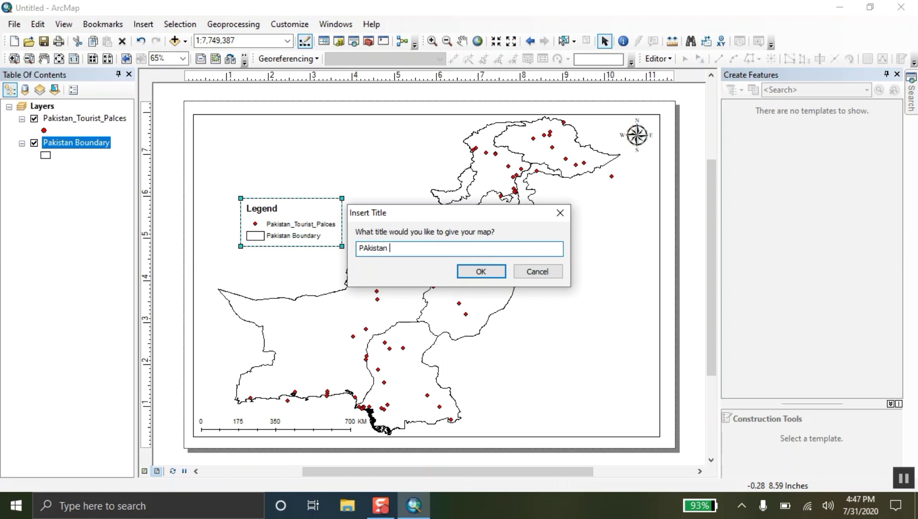
left_click(473, 269)
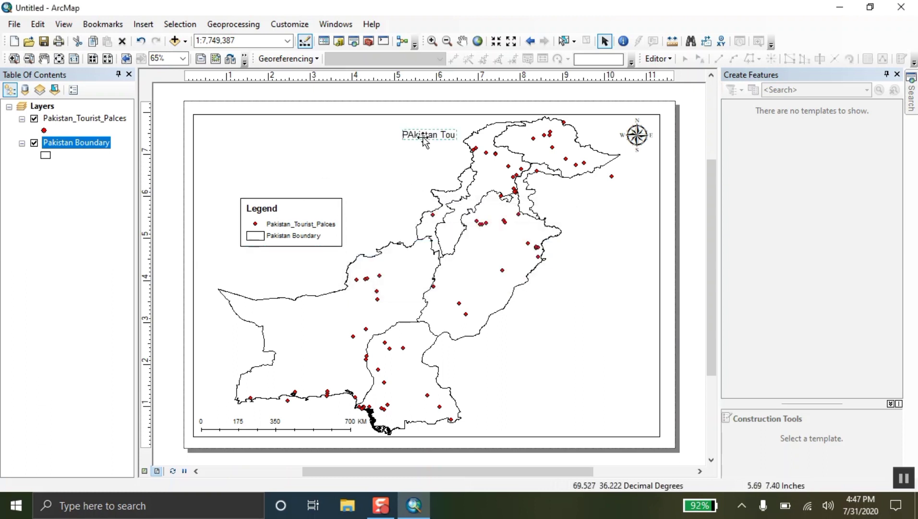
left_click_drag(424, 139, 252, 139)
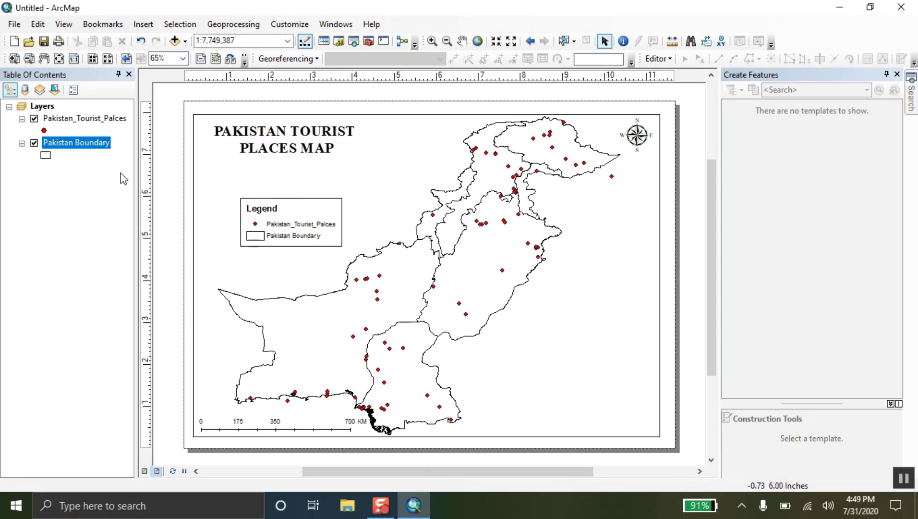
left_click(174, 41)
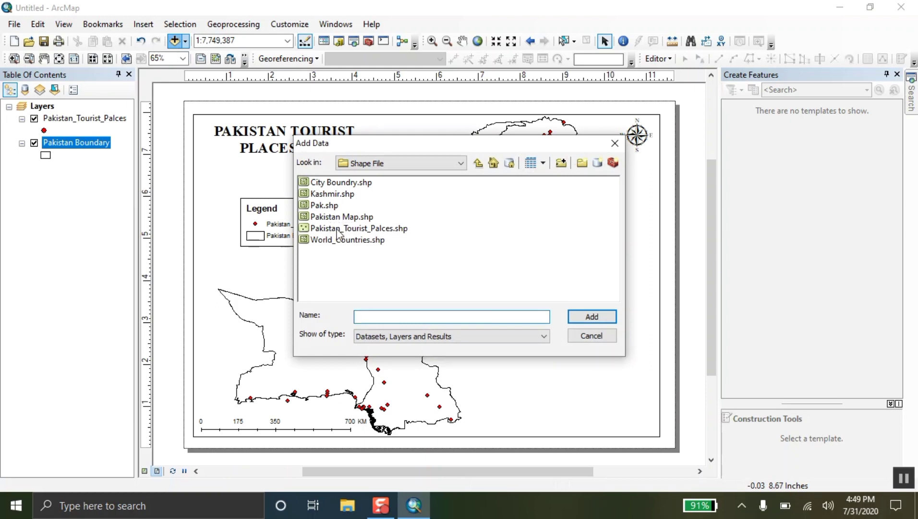
Add Kashmir.shp, move it below Pakistan Boundary, and give it a Hollow symbol
left_click(330, 196)
left_click(591, 316)
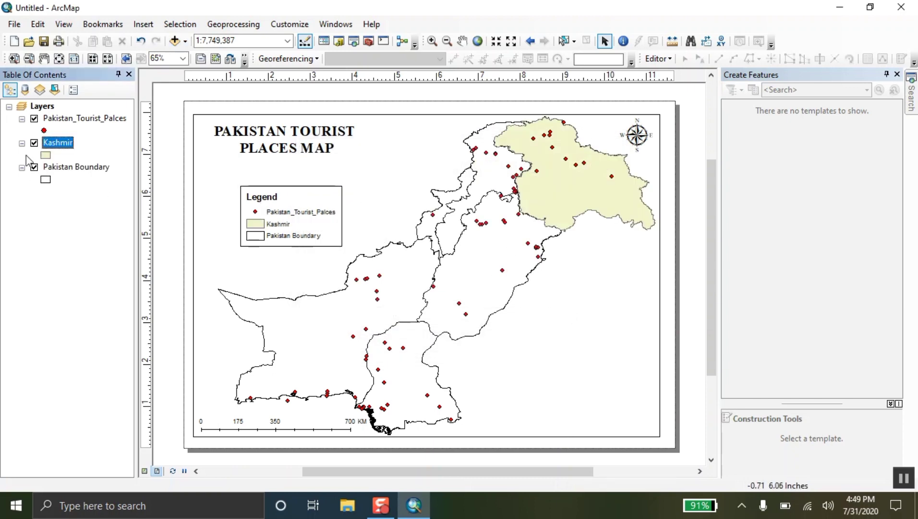
left_click_drag(62, 145, 59, 188)
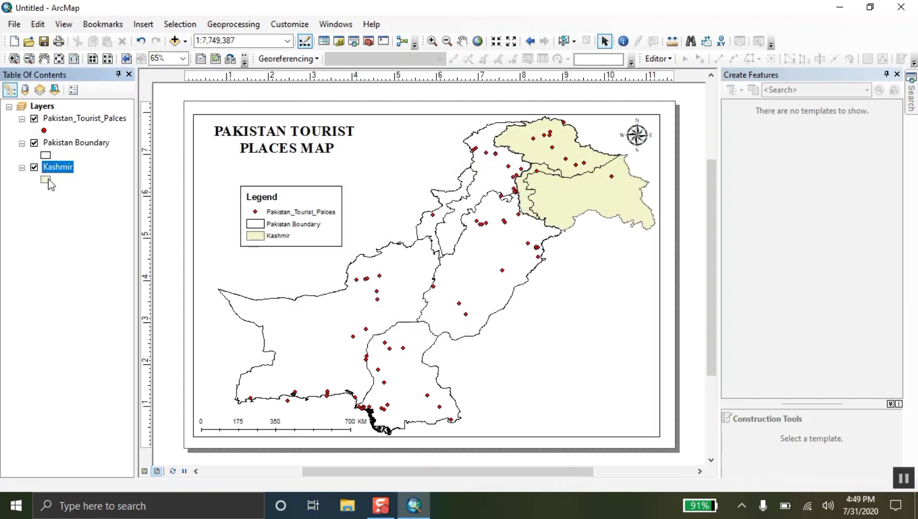
left_click(48, 180)
left_click(335, 235)
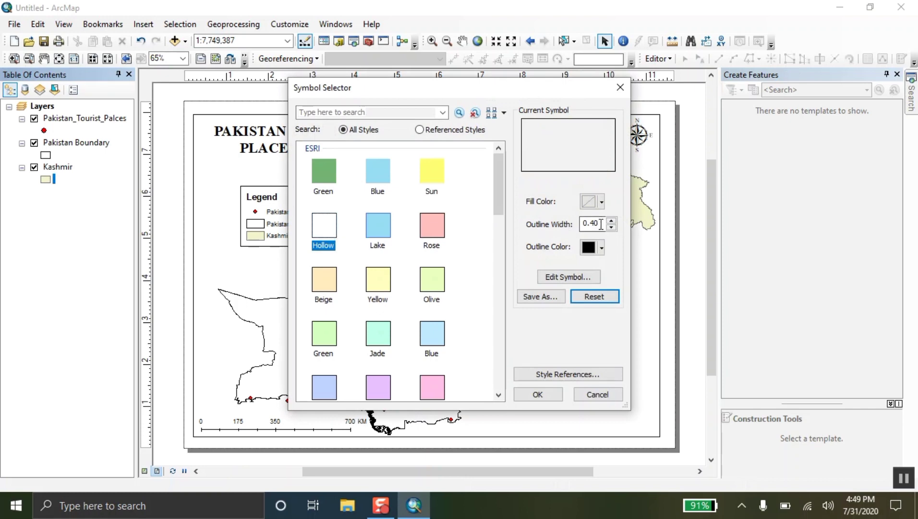
left_click(544, 390)
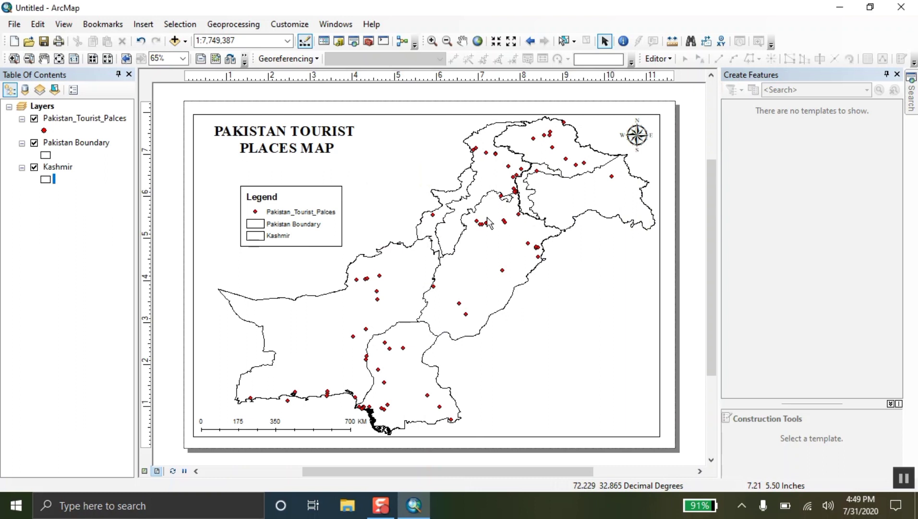
left_click(149, 25)
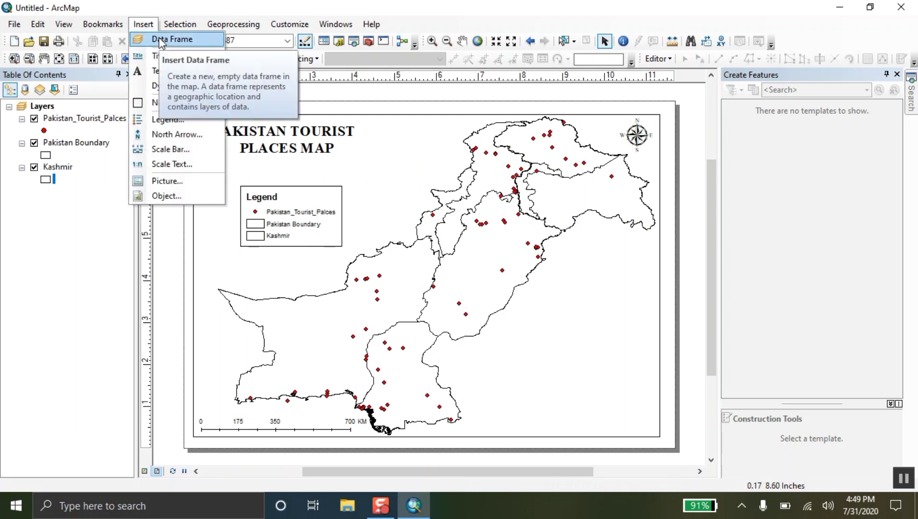
Insert a New Data Frame, place it in the lower-right corner and enlarge it slightly
left_click(161, 39)
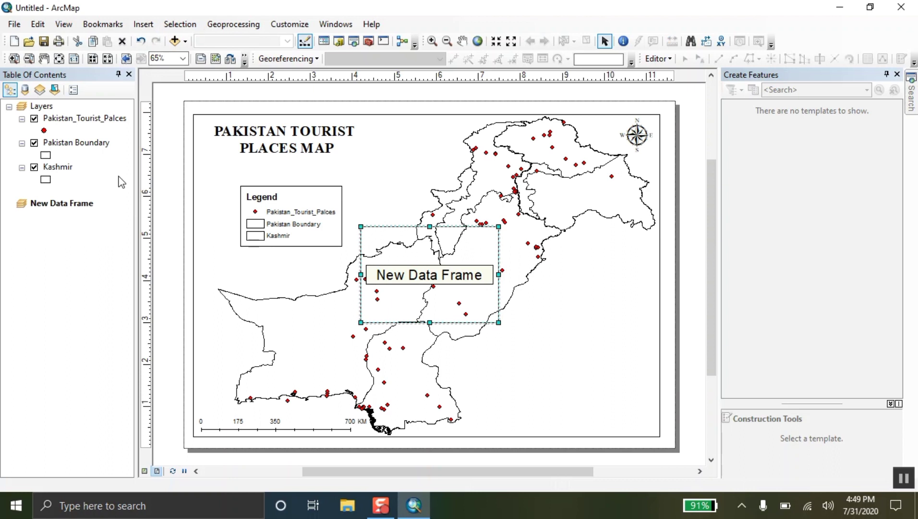
left_click_drag(431, 284, 583, 388)
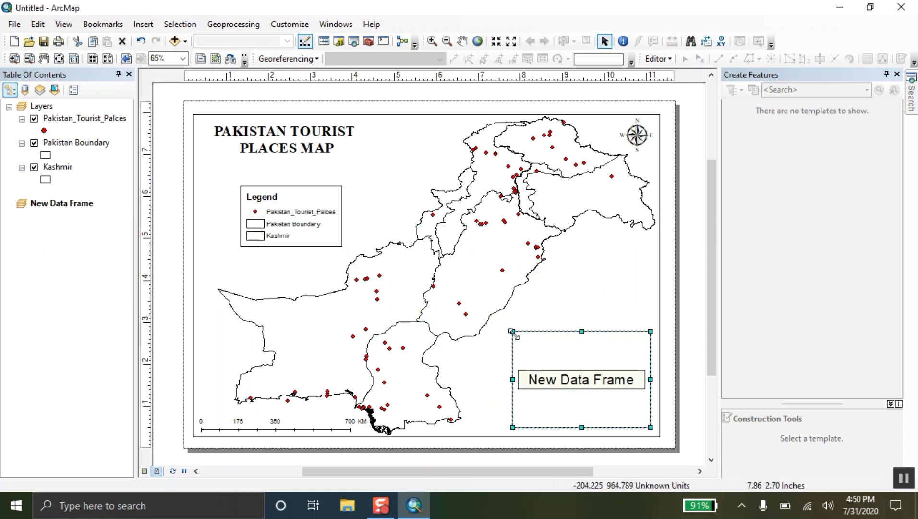
left_click_drag(513, 331, 502, 312)
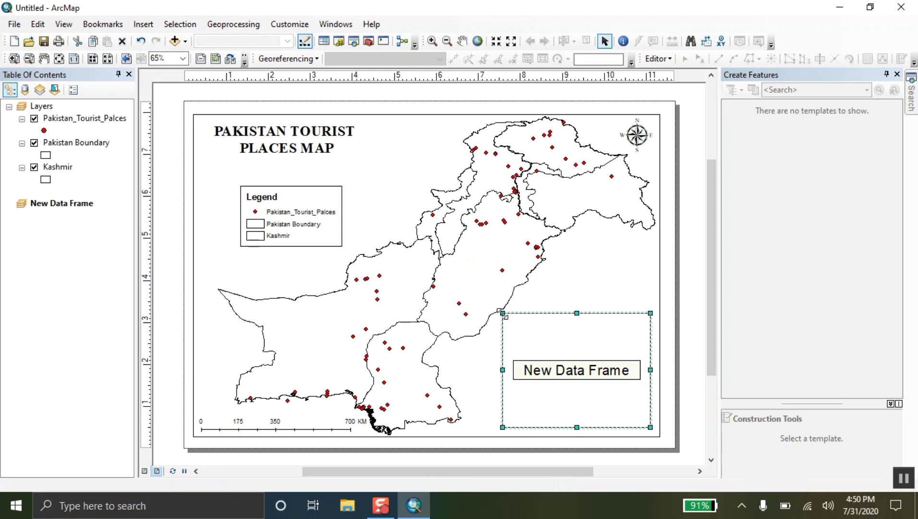
left_click_drag(650, 427, 654, 432)
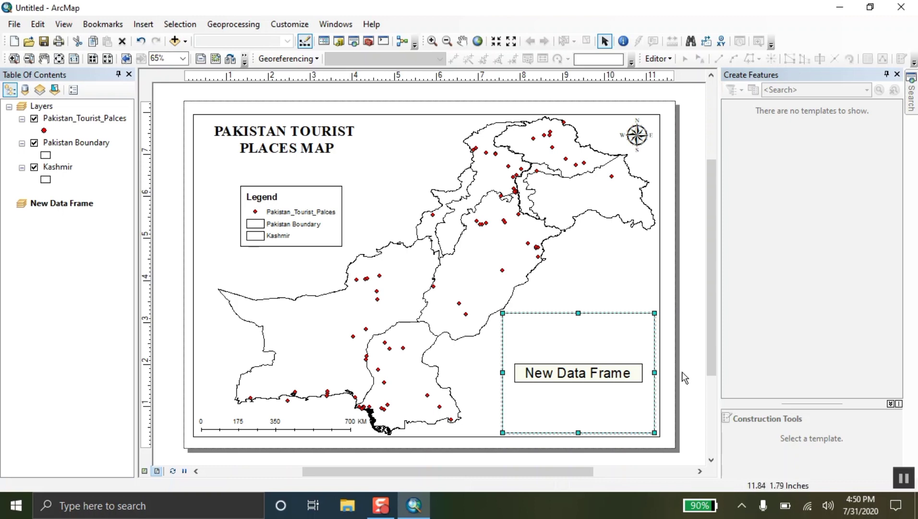
Add World_Countries.shp to the new frame and zoom in three times toward Europe, Africa and Asia
left_click(174, 41)
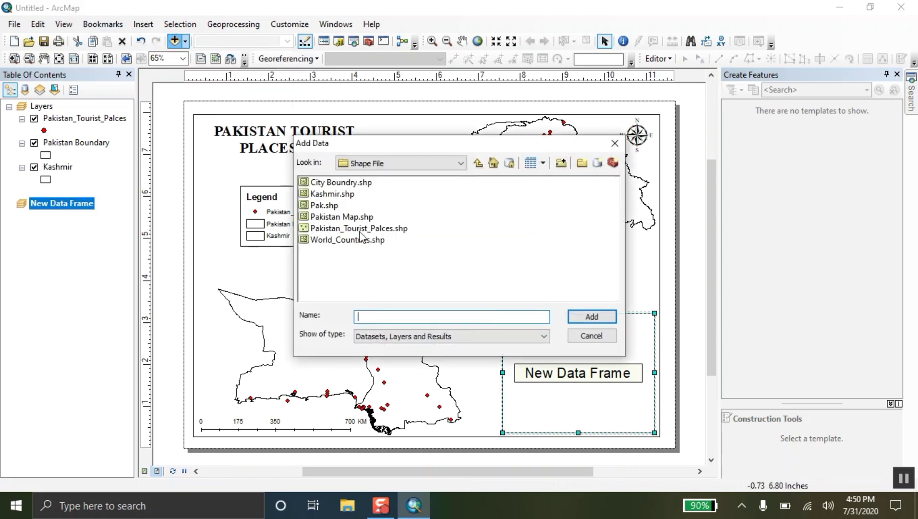
left_click(353, 240)
left_click(577, 313)
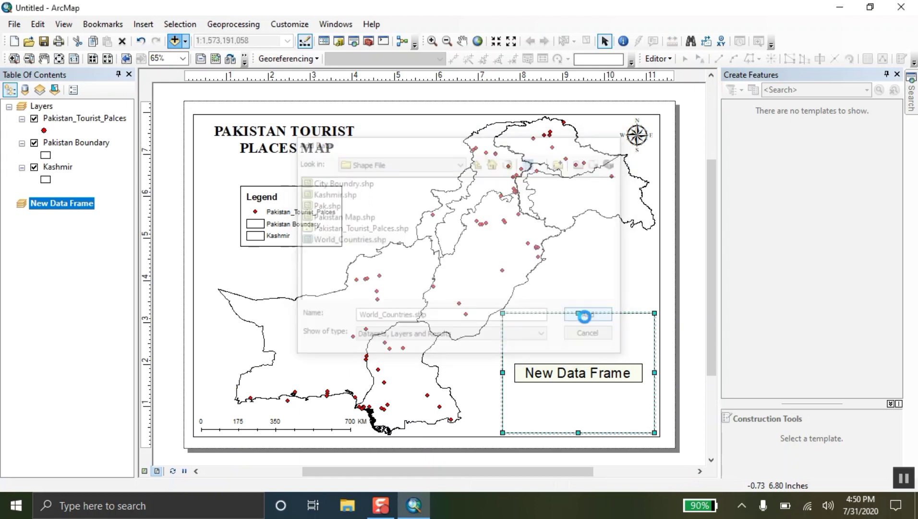
key("z")
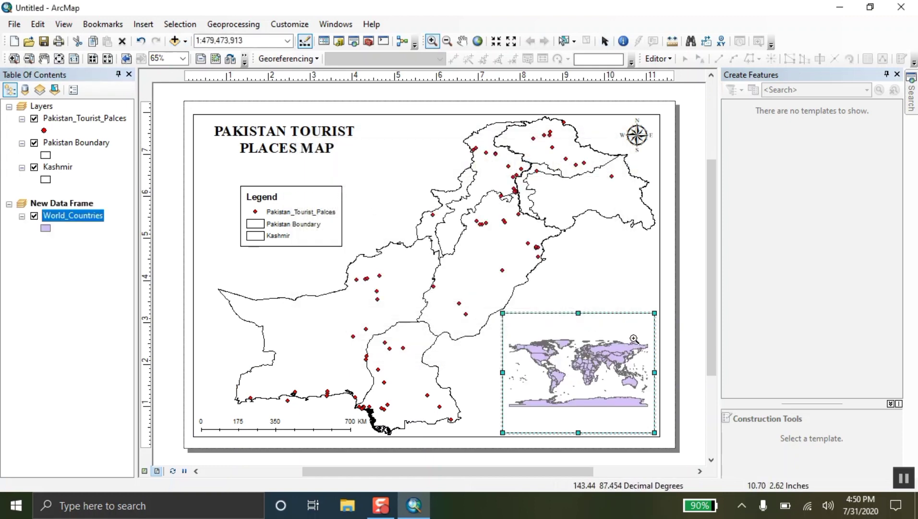
left_click_drag(642, 335, 546, 425)
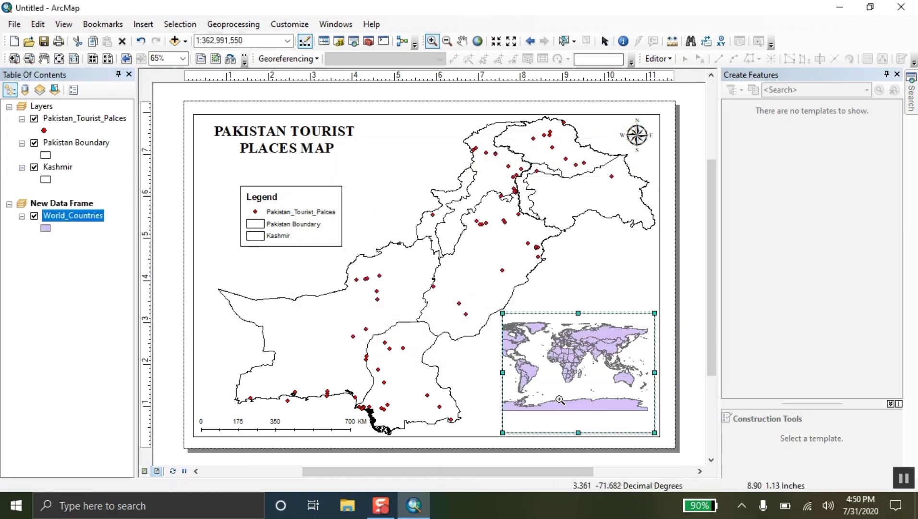
left_click_drag(630, 322, 537, 422)
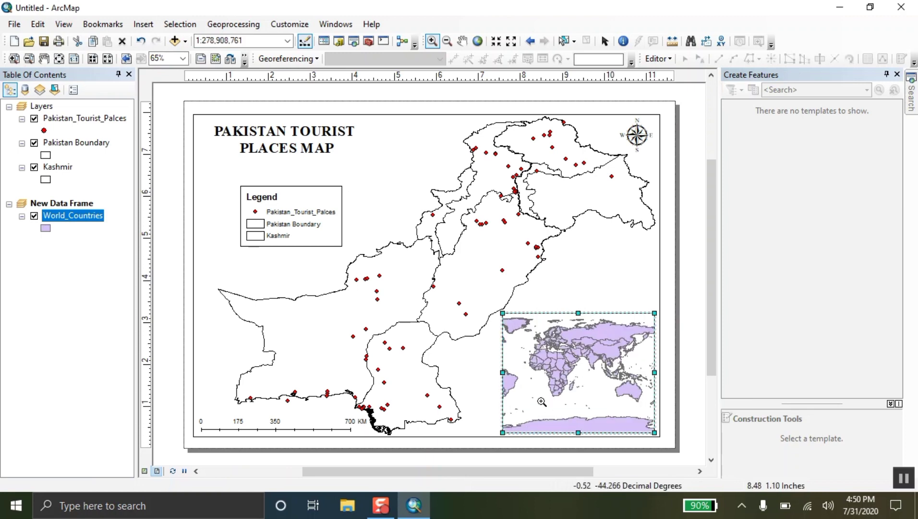
left_click_drag(649, 315, 511, 427)
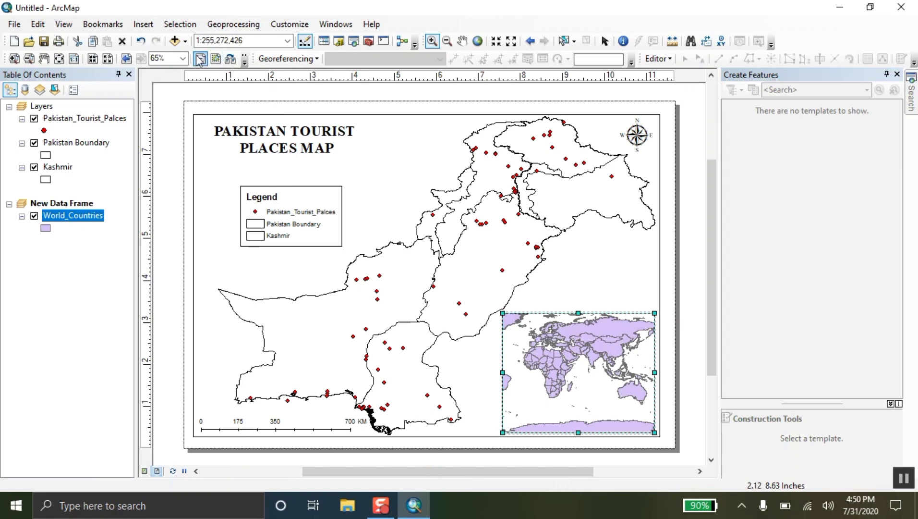
Shift the world inset down slightly, then try a Hollow symbol for World_Countries and cancel it
left_click(462, 40)
left_click_drag(592, 333, 594, 342)
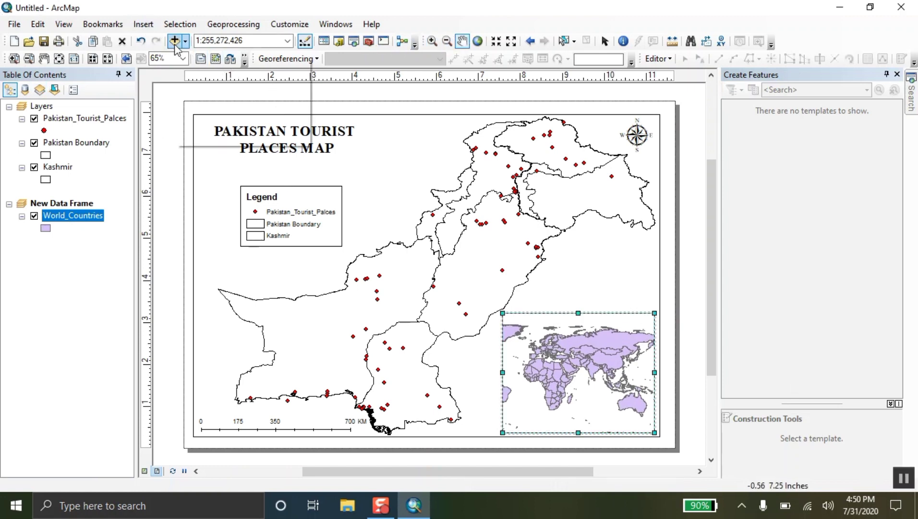
left_click(45, 229)
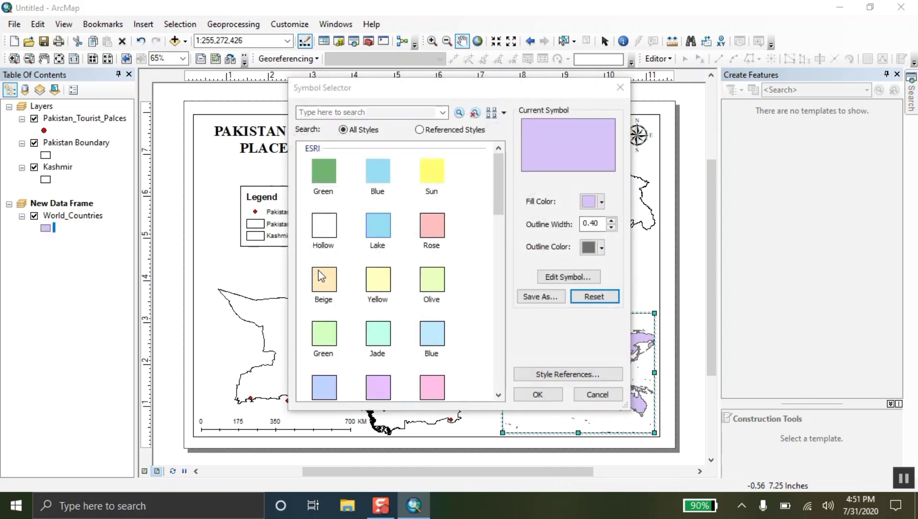
left_click(336, 233)
left_click(600, 396)
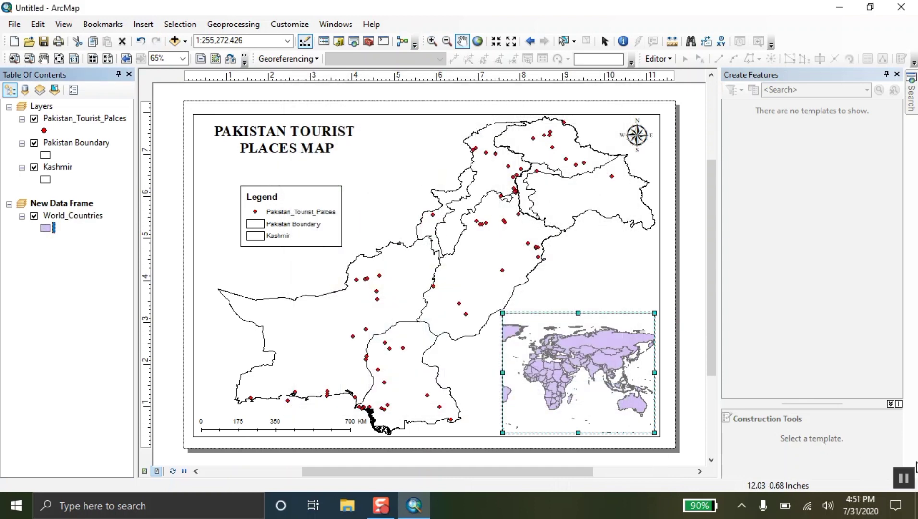
Make World_Countries hollow with a 1-point grey outline
left_click(46, 228)
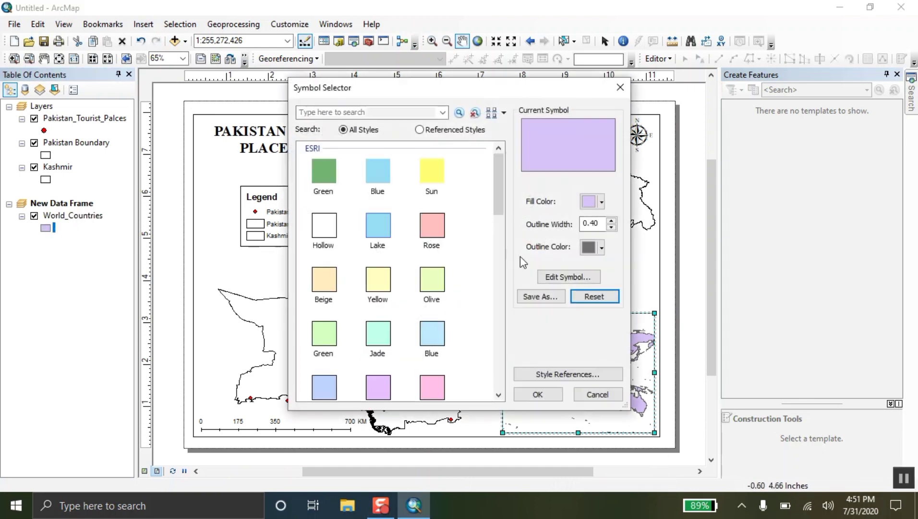
left_click(336, 233)
left_click(611, 226)
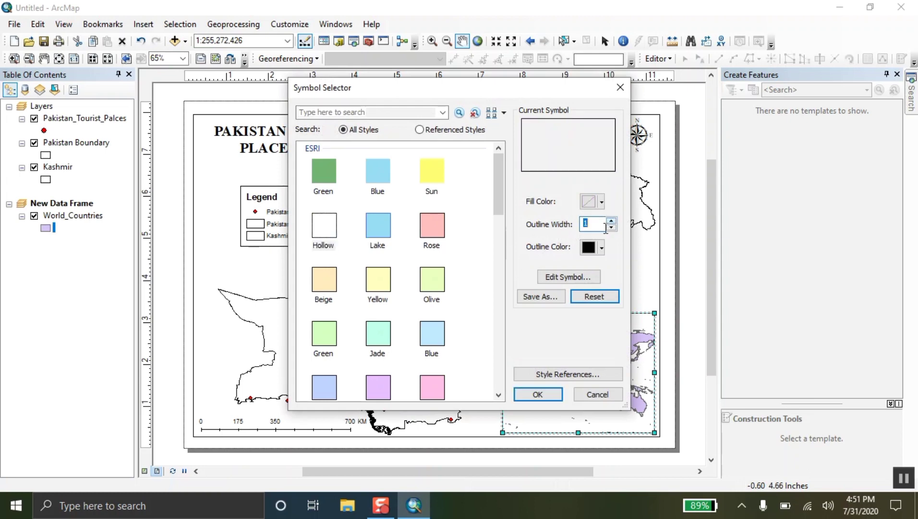
left_click(601, 248)
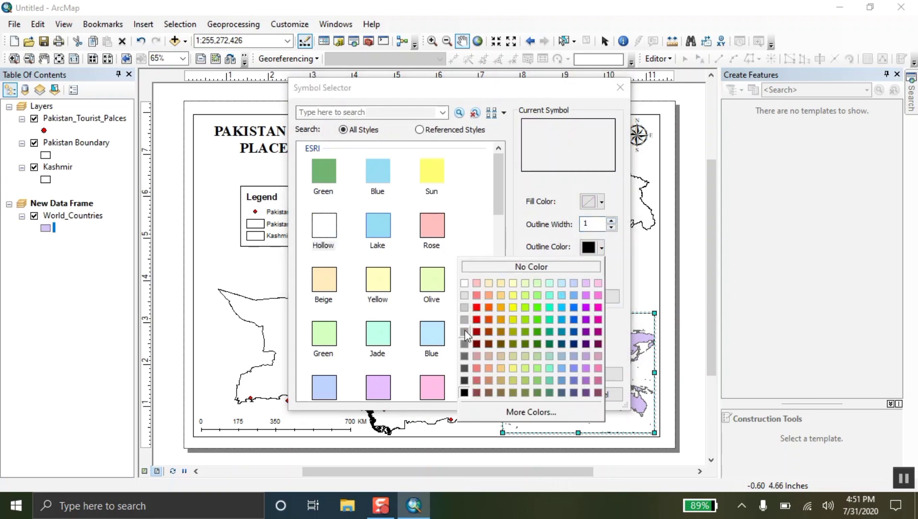
left_click(465, 343)
left_click(537, 393)
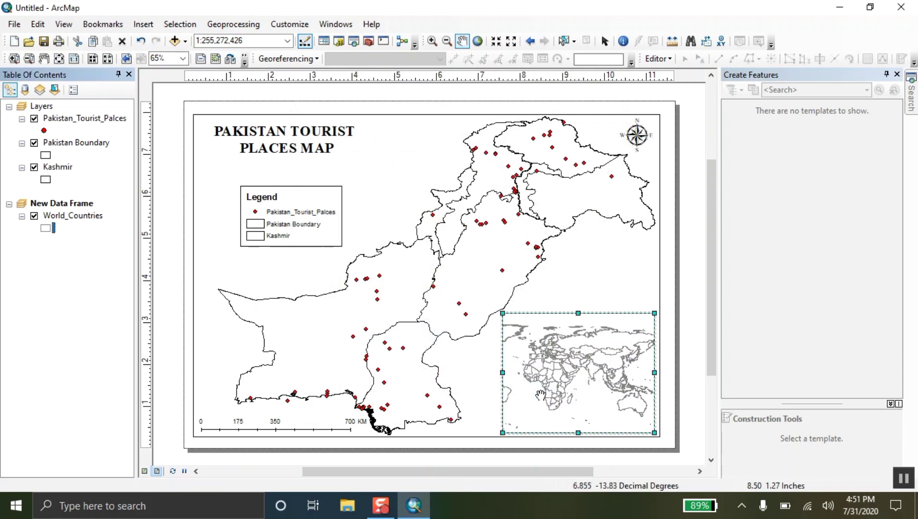
Change the World_Countries outline to a different shade of grey
left_click(44, 228)
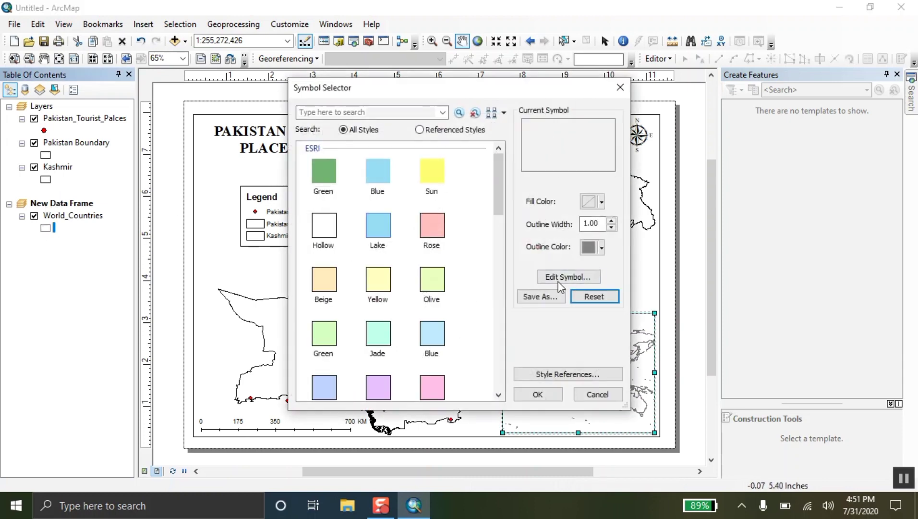
left_click(589, 246)
left_click(465, 317)
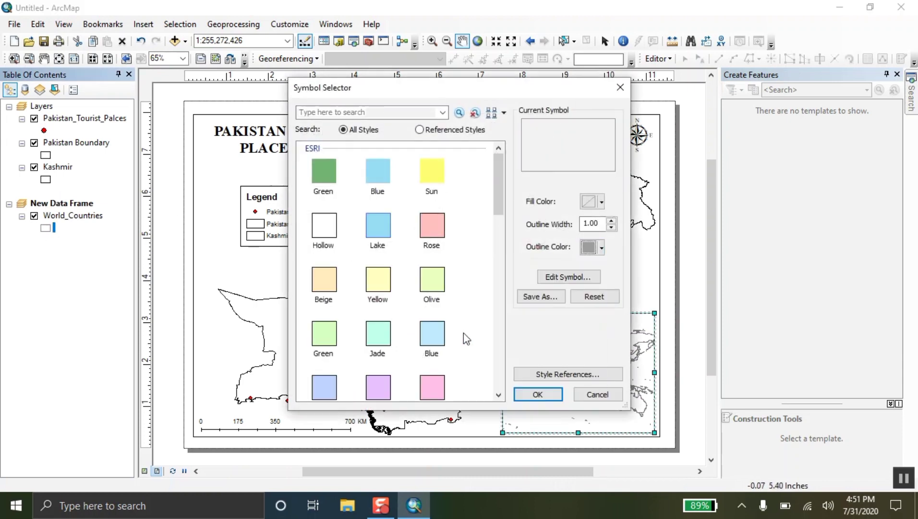
left_click(538, 394)
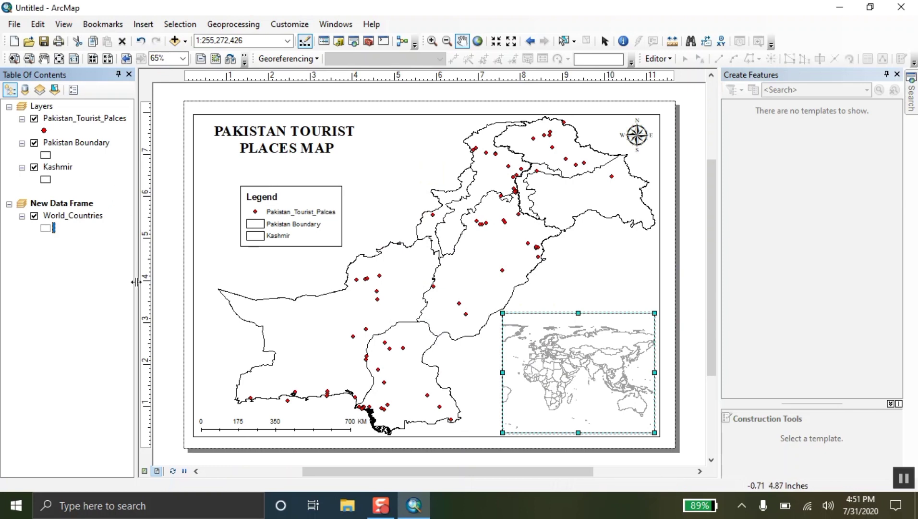
Add the Pakistan Map shapefile and fill it red
left_click(175, 40)
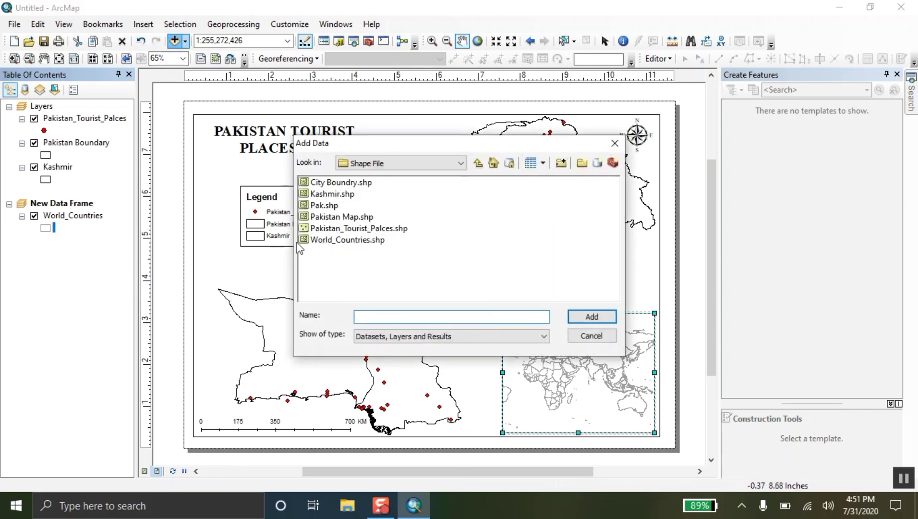
double_click(329, 218)
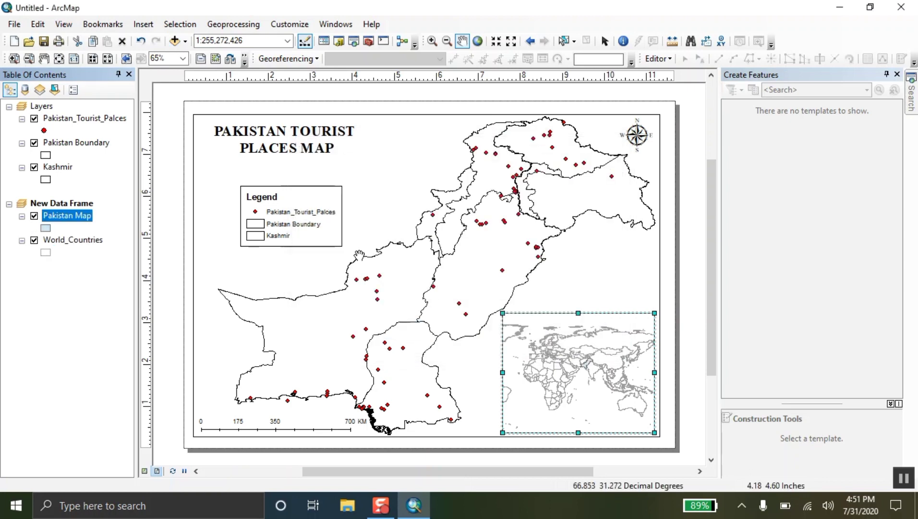
left_click(46, 228)
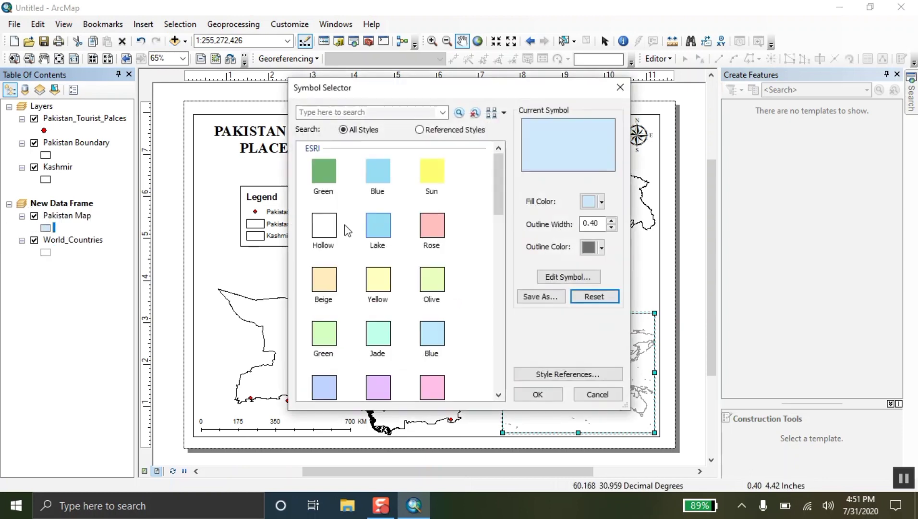
left_click(599, 203)
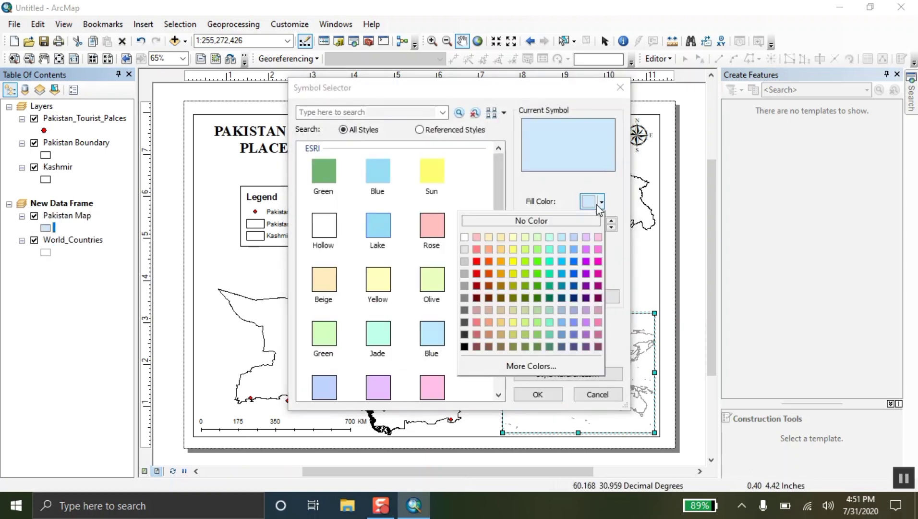
left_click(477, 261)
left_click(537, 393)
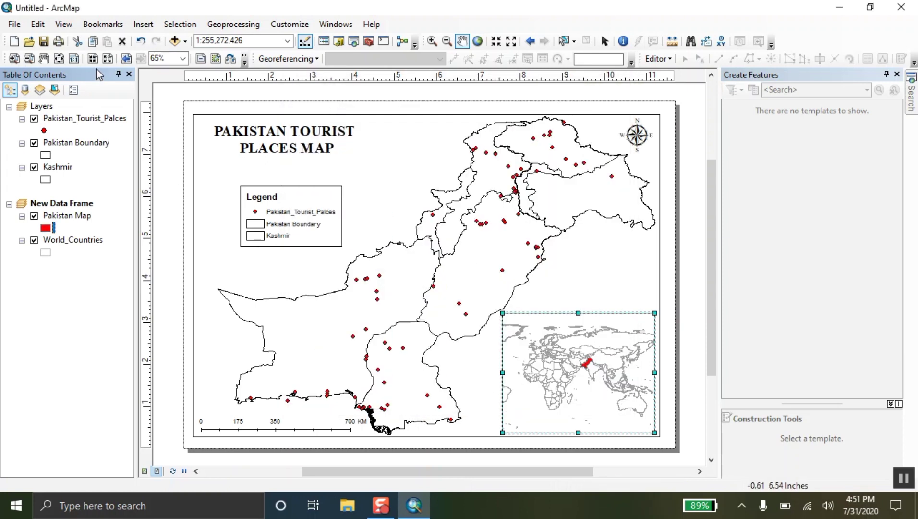
Zoom the inset in around Pakistan to 1:205,992,601 and recentre it slightly
left_click(432, 41)
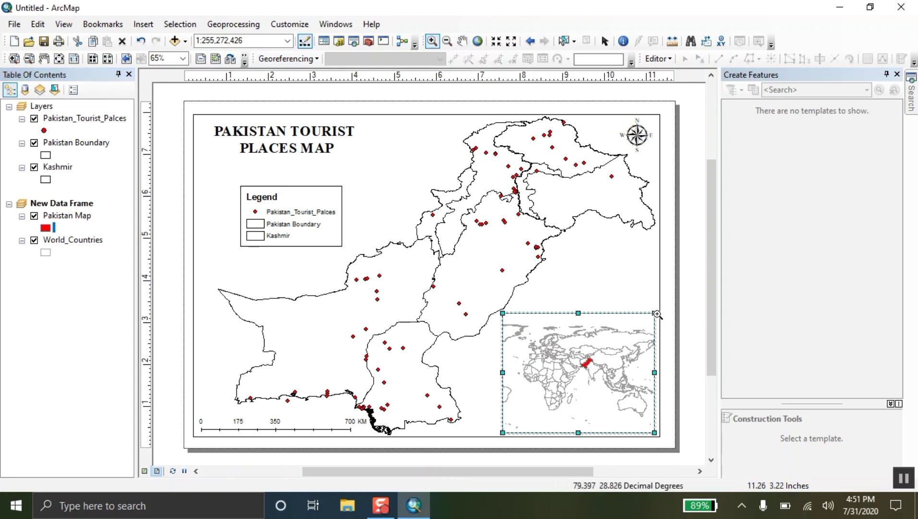
left_click_drag(649, 321, 515, 429)
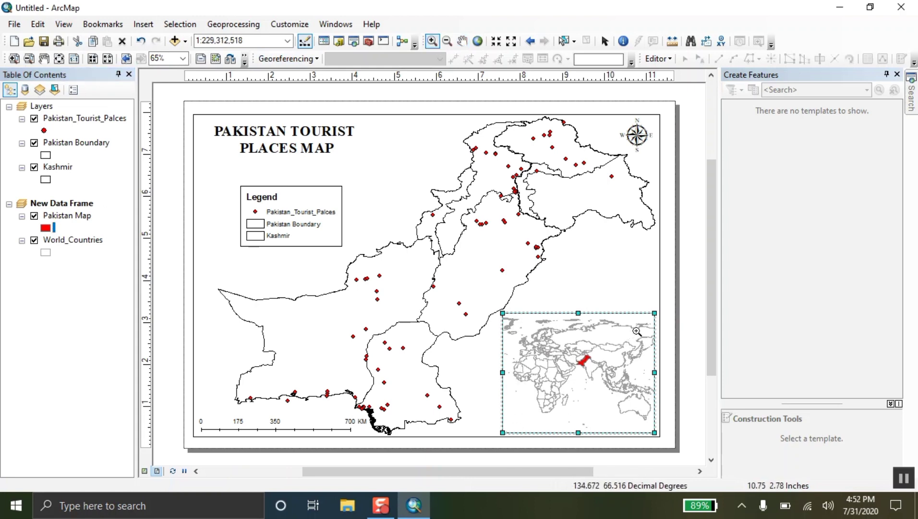
scroll(567, 386, "down", 1)
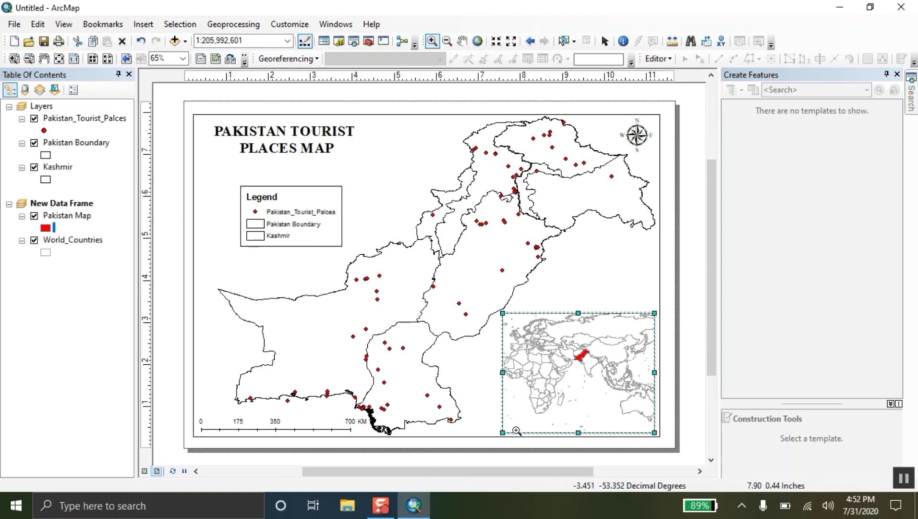
left_click(462, 41)
left_click_drag(581, 365, 582, 362)
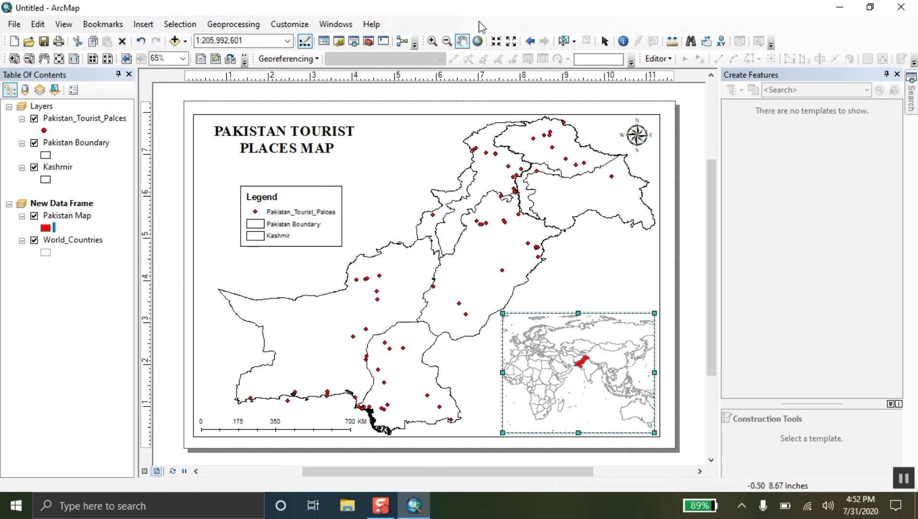
Set the main Layers data frame's background to Grey 10%
left_click(605, 40)
right_click(378, 158)
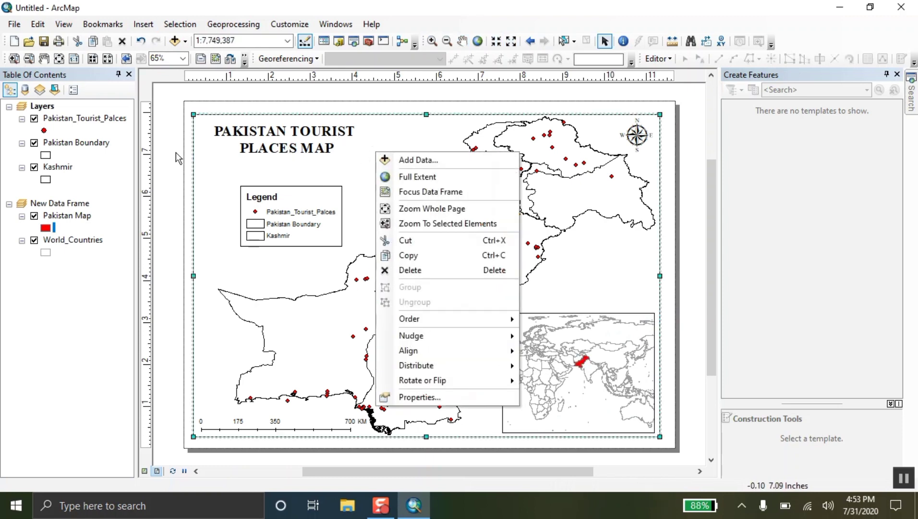
left_click(175, 164)
right_click(364, 167)
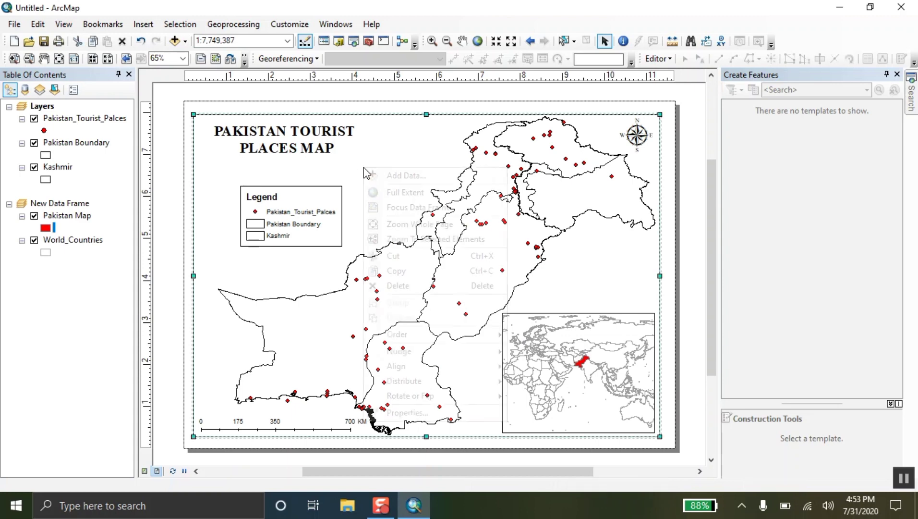
left_click(416, 412)
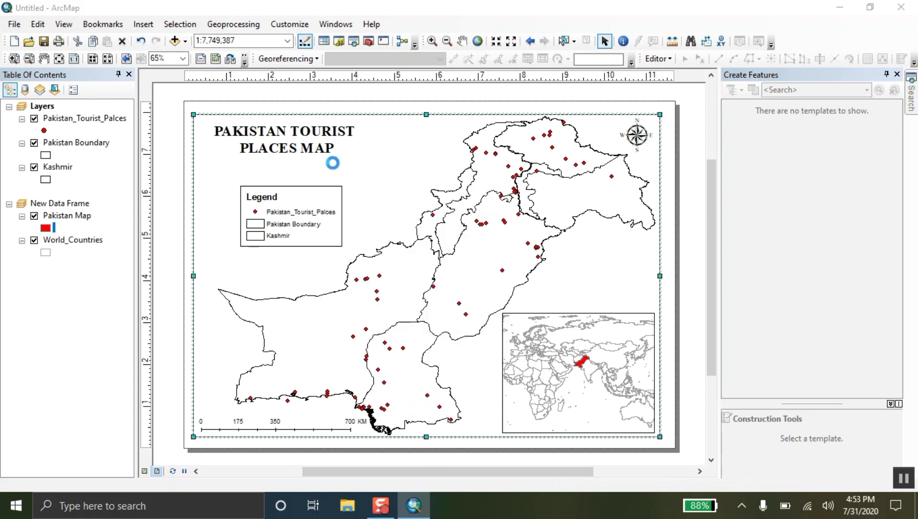
left_click(530, 71)
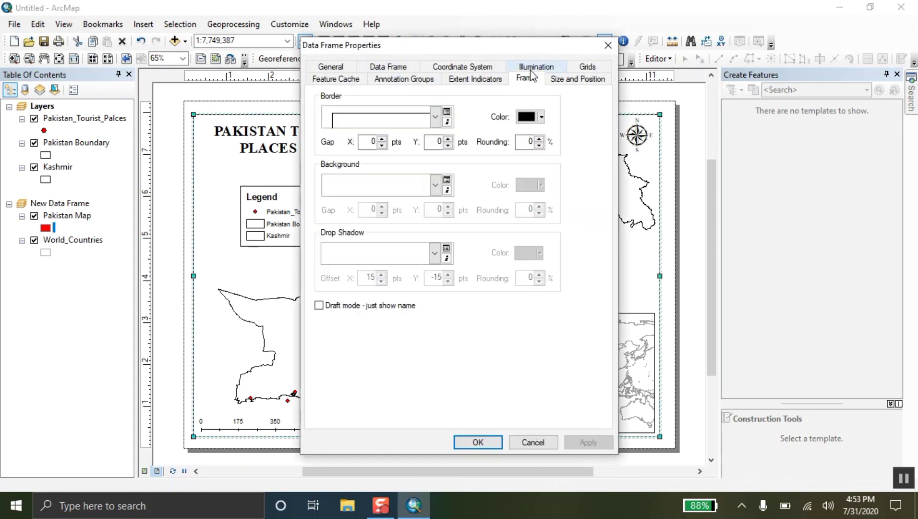
left_click(402, 187)
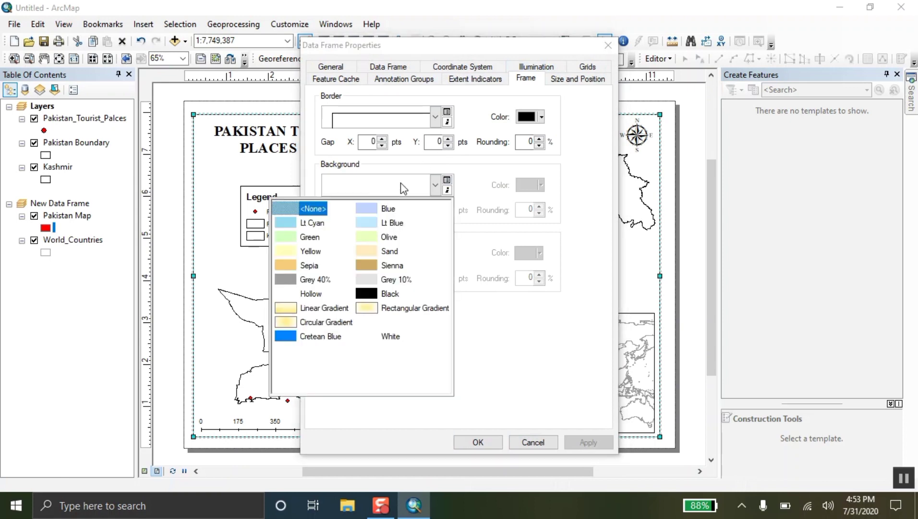
left_click(369, 283)
left_click(477, 441)
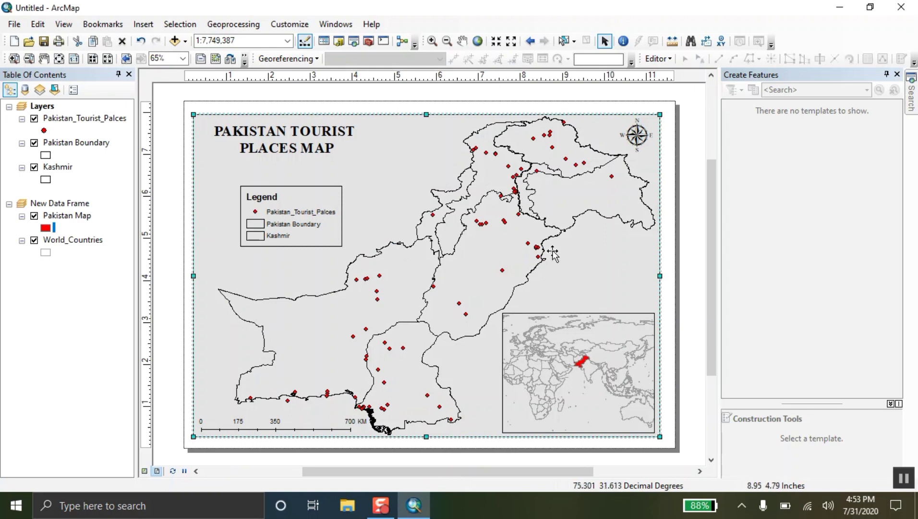
left_click(166, 183)
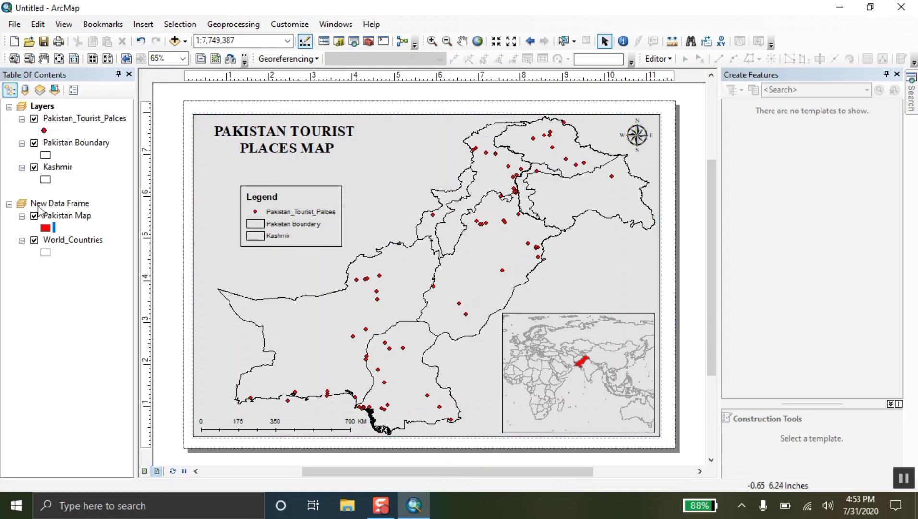
Fill Pakistan Boundary and Kashmir with solid white
left_click(46, 155)
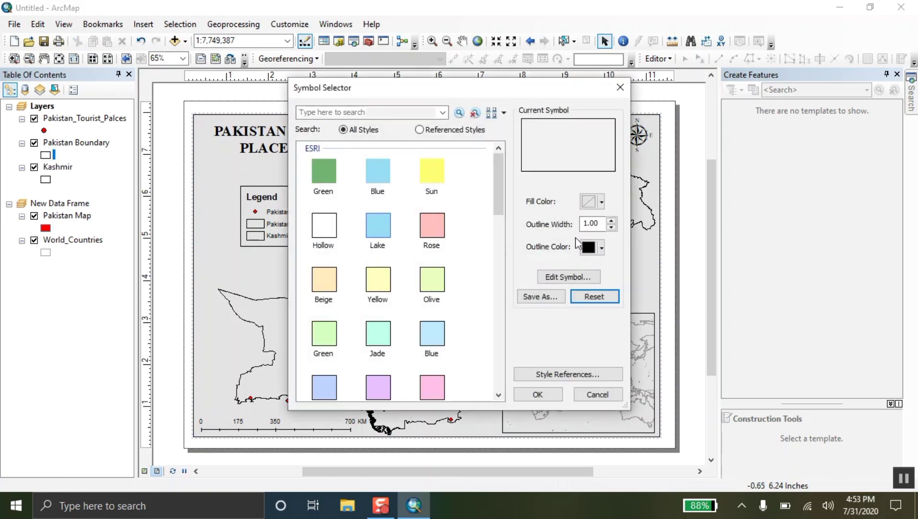
left_click(597, 202)
left_click(464, 237)
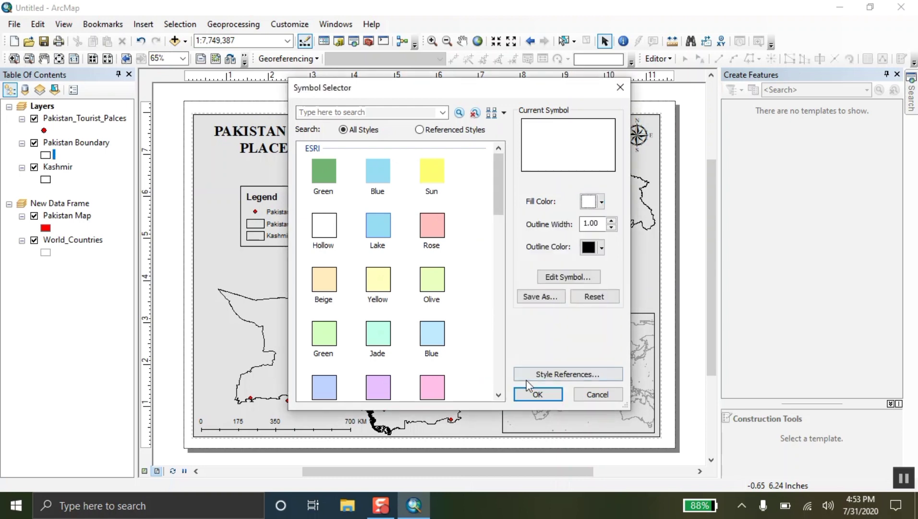
left_click(537, 393)
left_click(46, 179)
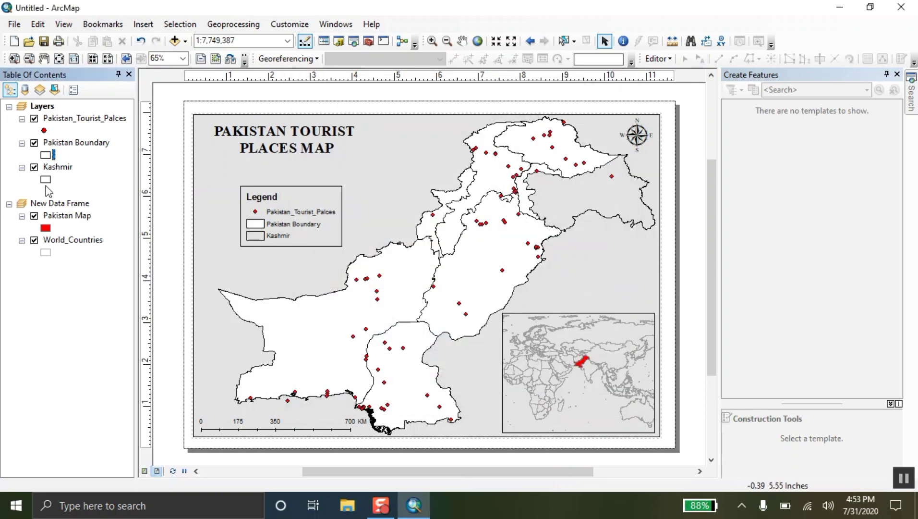
left_click(590, 204)
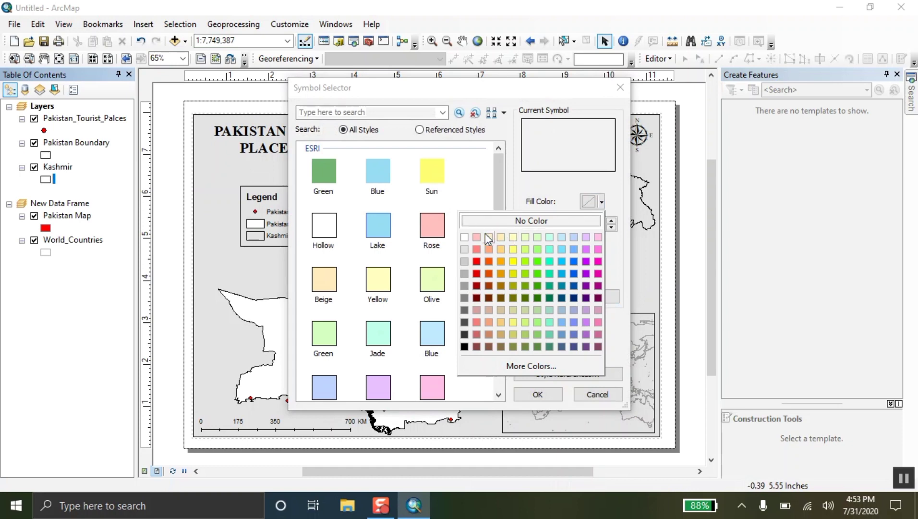
left_click(463, 238)
left_click(537, 394)
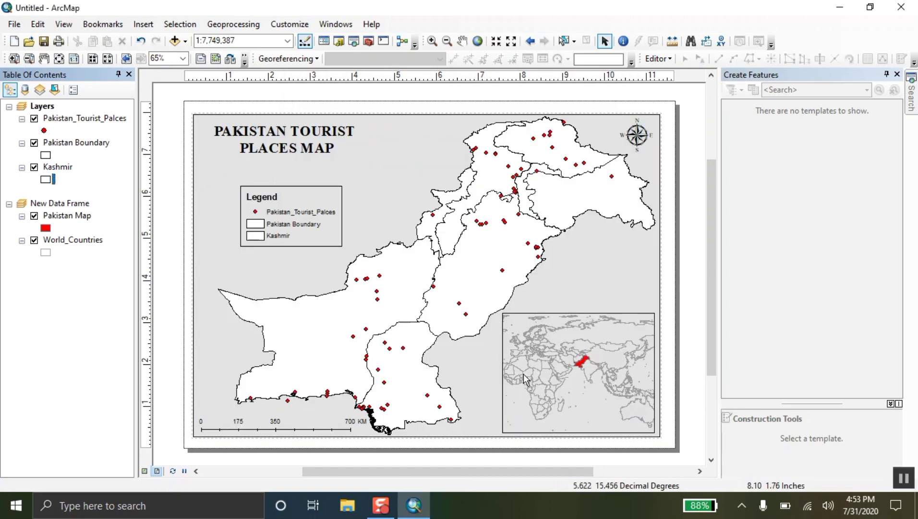
Give World_Countries in the inset a solid white fill
left_click(903, 478)
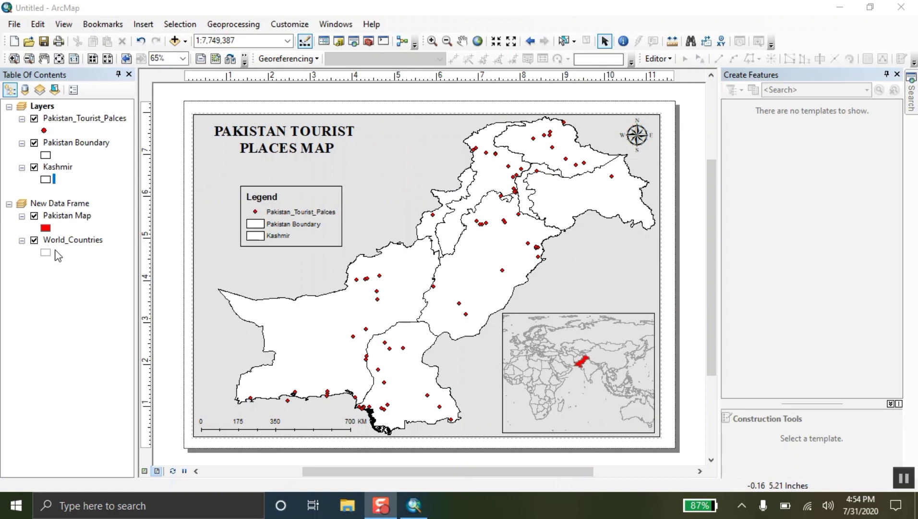
left_click(46, 252)
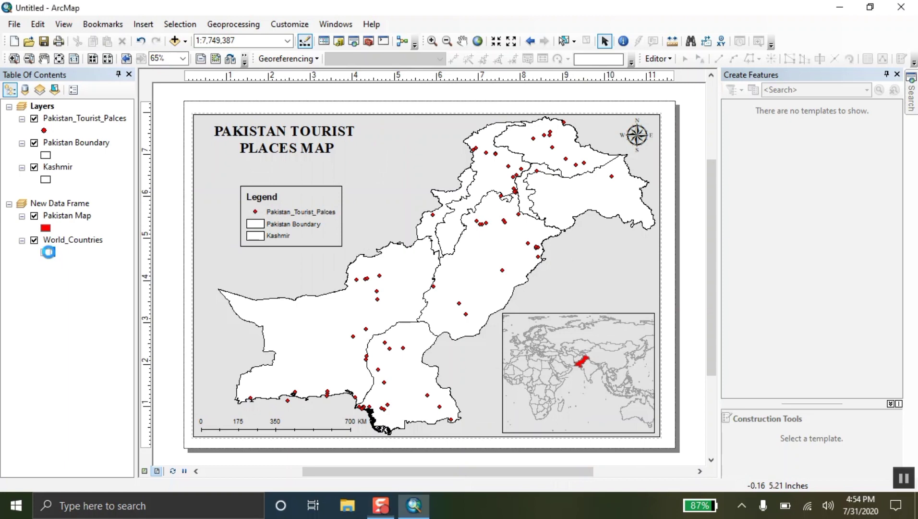
left_click(597, 209)
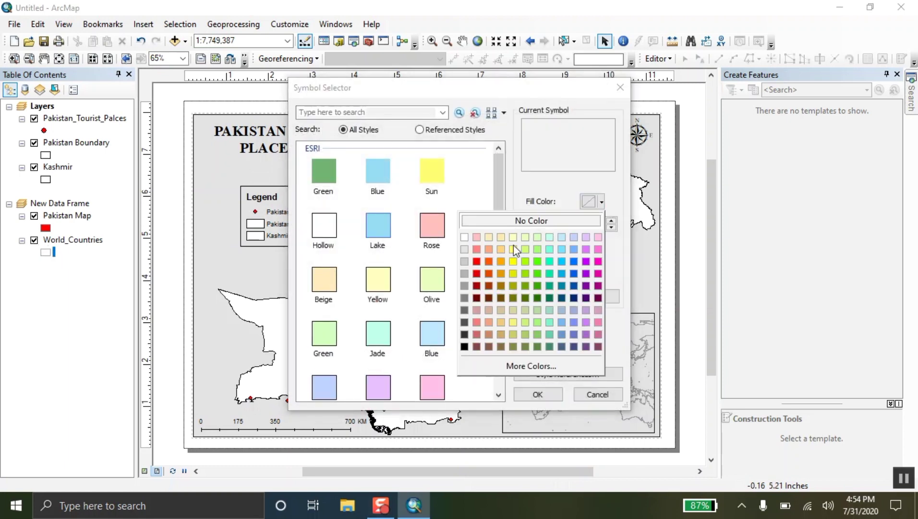
left_click(472, 240)
left_click(540, 394)
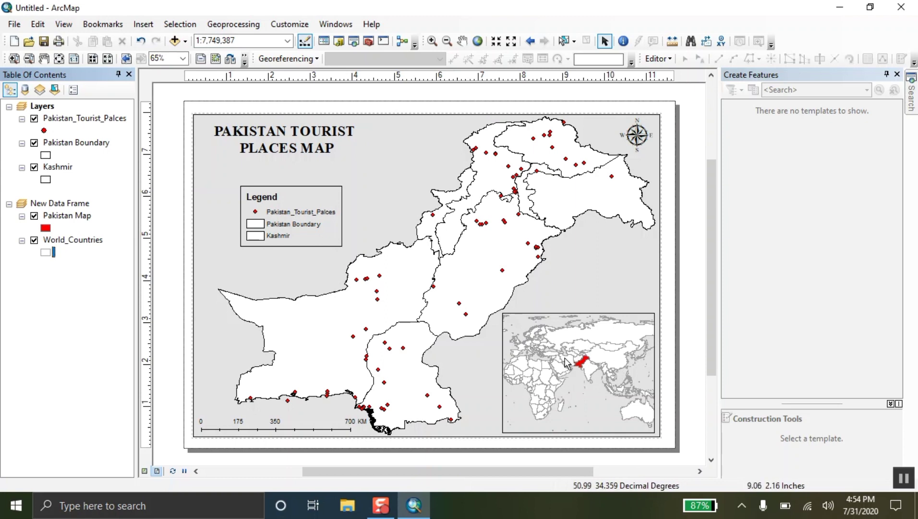
Give the legend a Linear Gradient background in its Frame properties
left_click(305, 231)
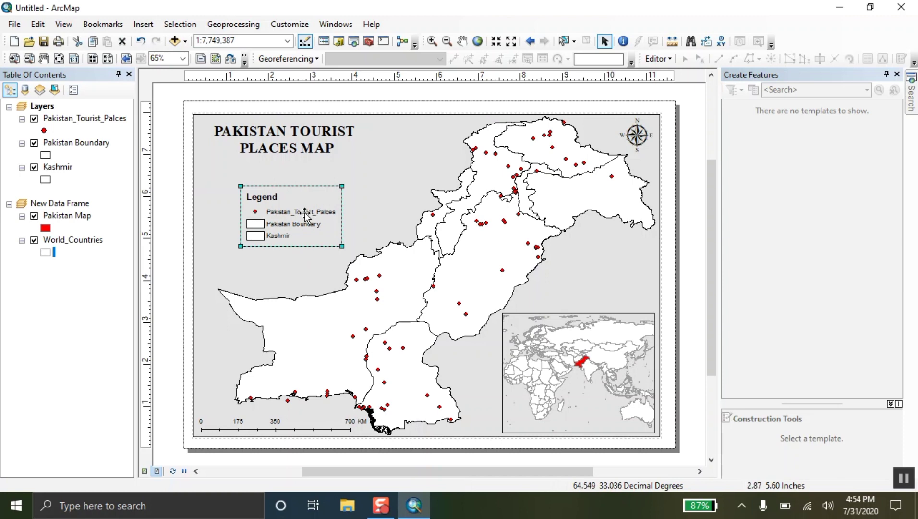
right_click(304, 213)
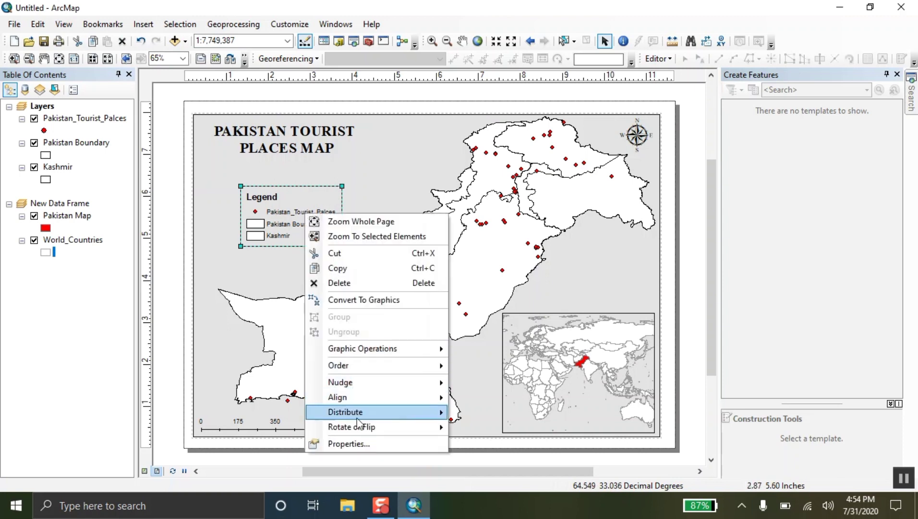
left_click(360, 441)
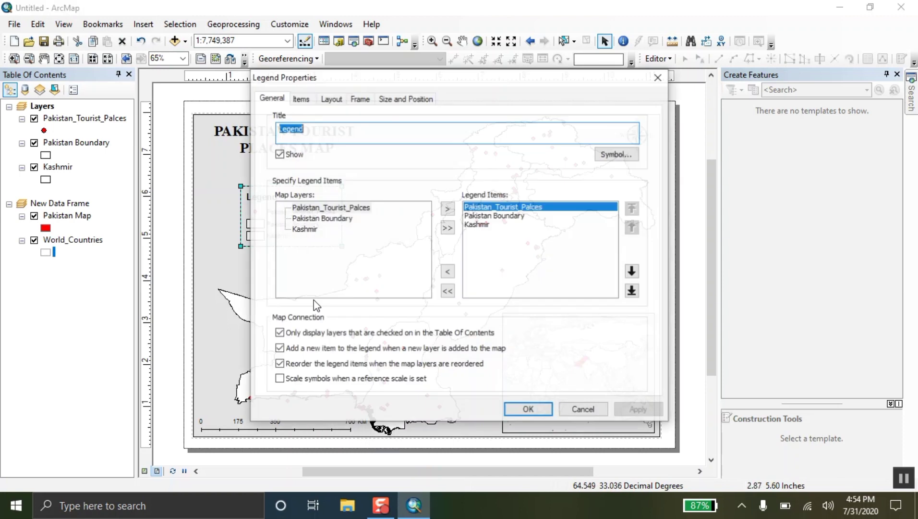
left_click(360, 98)
left_click(345, 210)
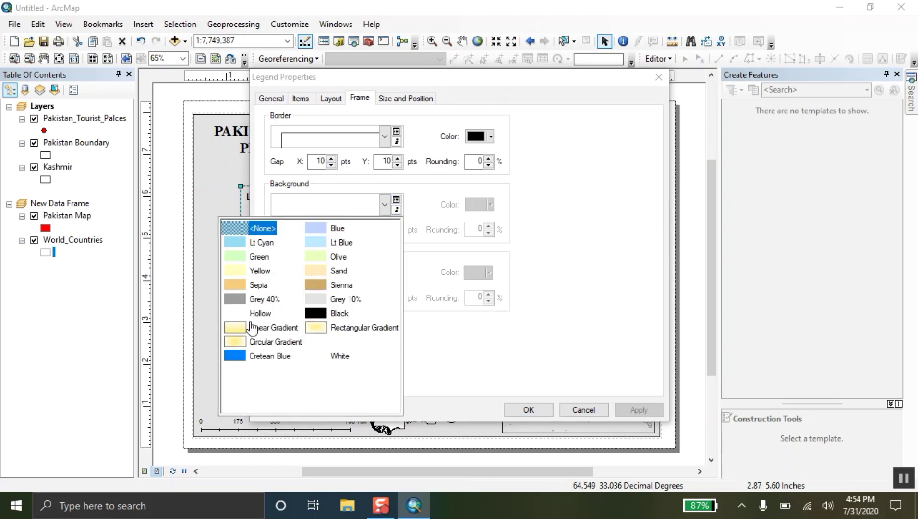
left_click(252, 328)
left_click(529, 409)
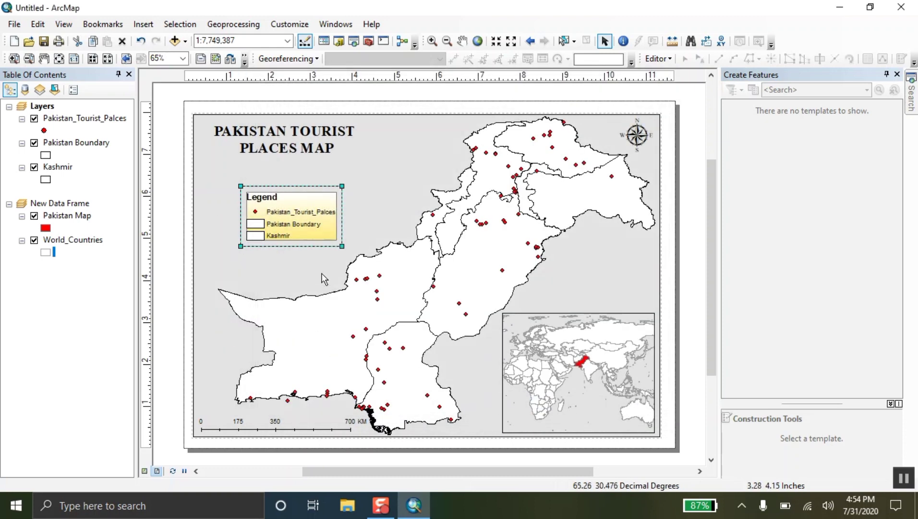
Switch the legend background to a yellow Rectangular Gradient
right_click(280, 211)
left_click(349, 442)
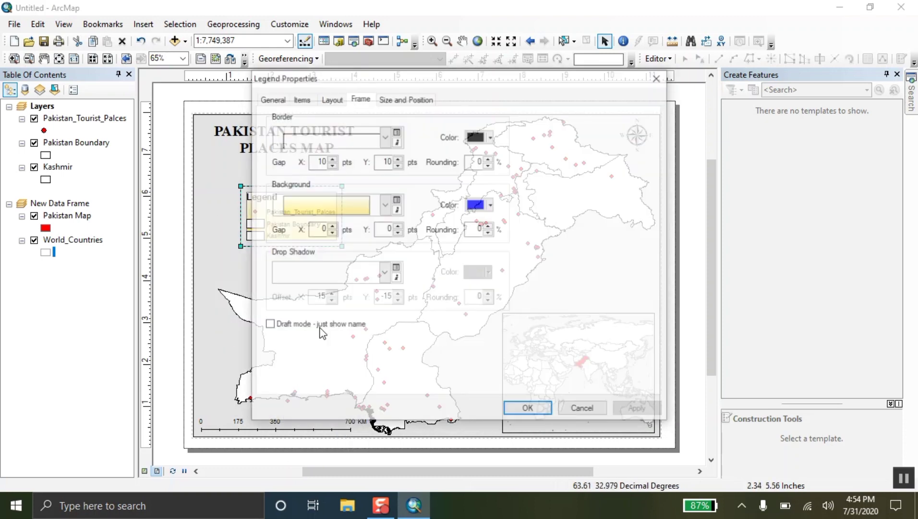
left_click(377, 205)
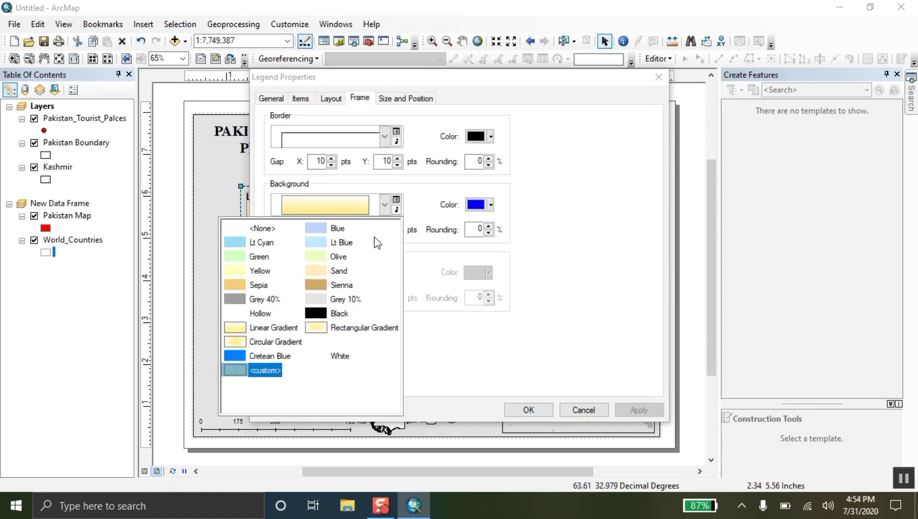
left_click(317, 328)
left_click(529, 409)
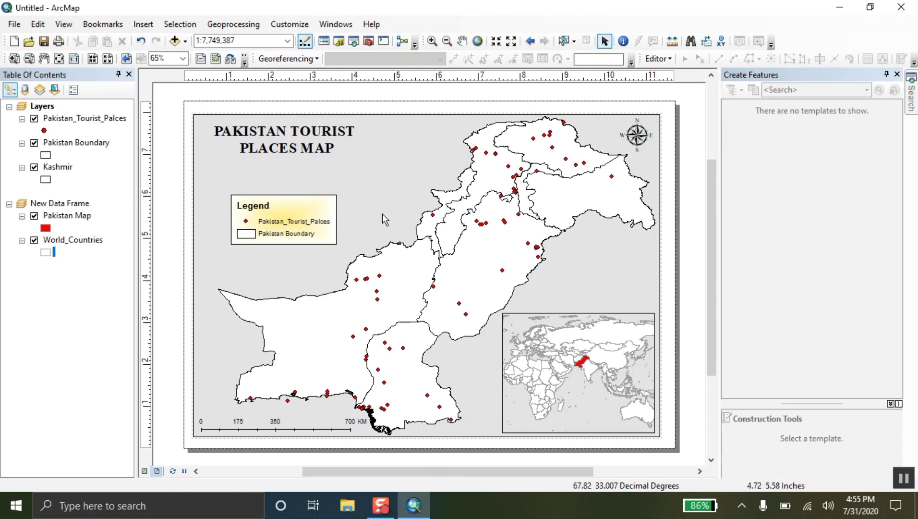
Give the PAKISTAN TOURIST PLACES MAP title an orange halo and nudge it slightly down-right
double_click(272, 138)
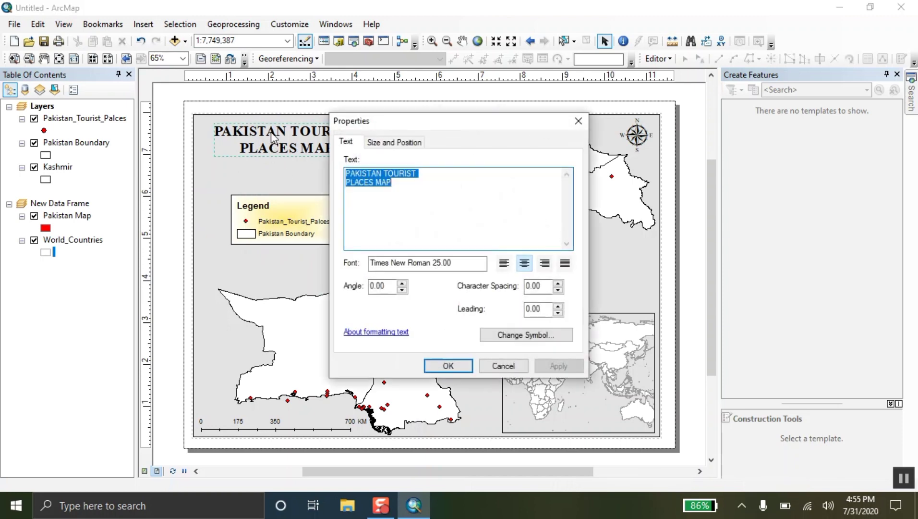
left_click(513, 336)
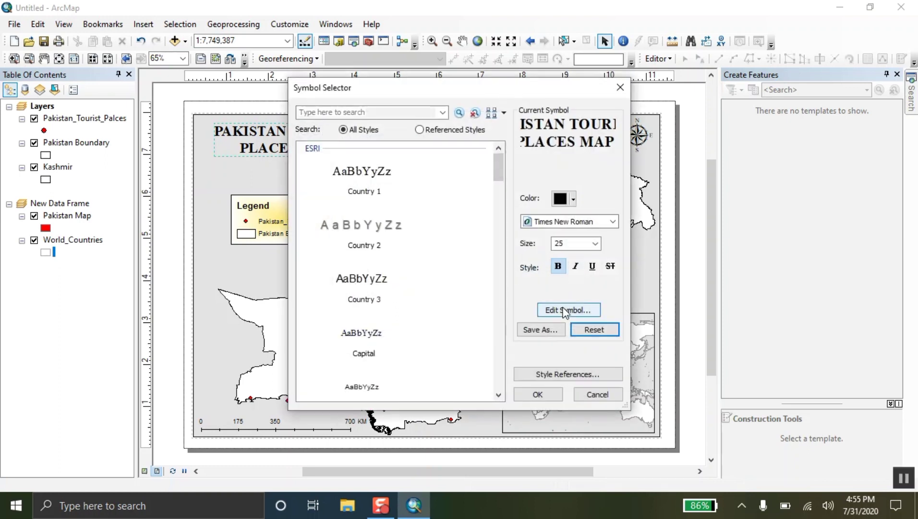
left_click(565, 311)
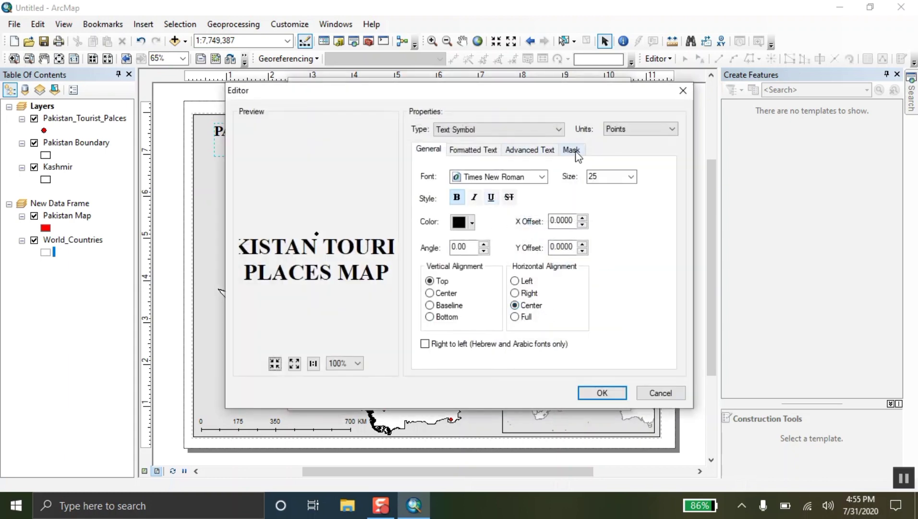
left_click(577, 153)
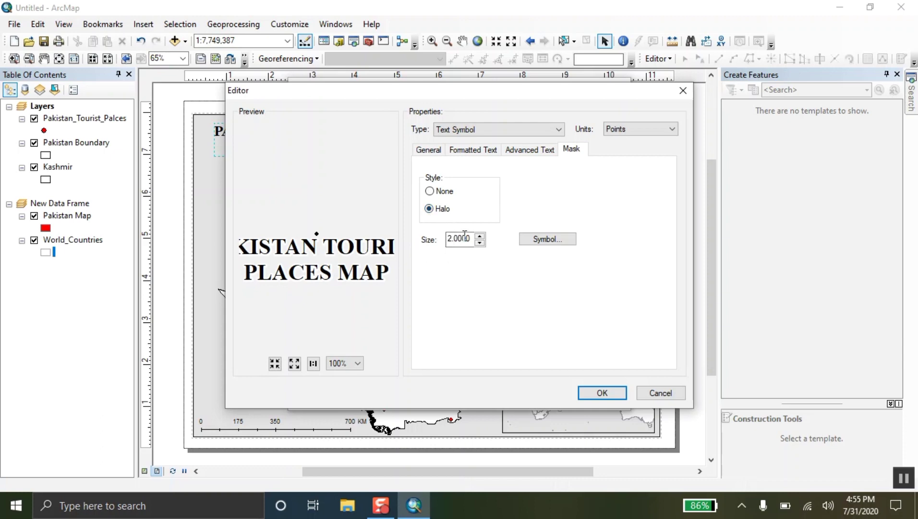
left_click(530, 243)
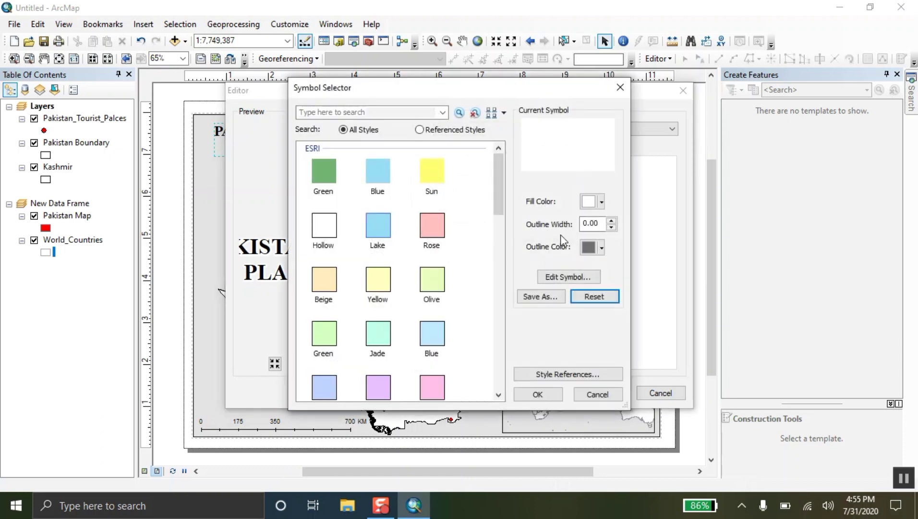
left_click(585, 202)
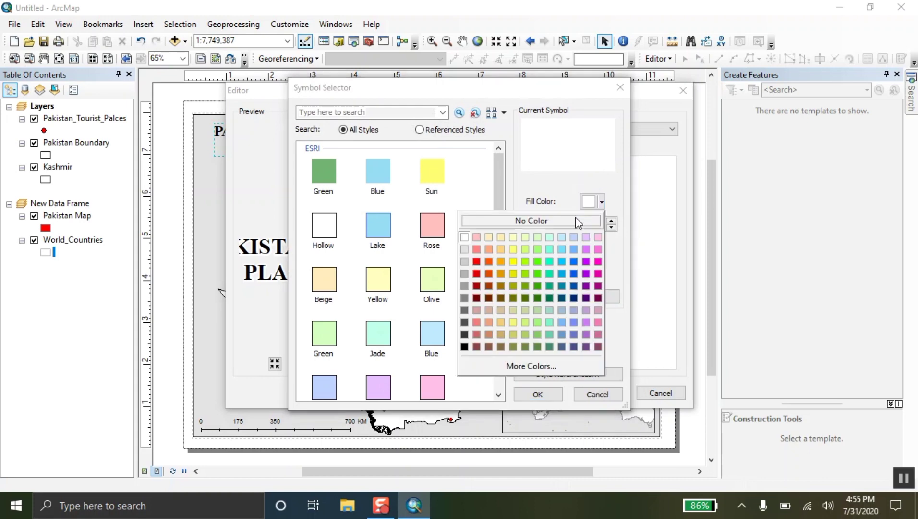
left_click(501, 260)
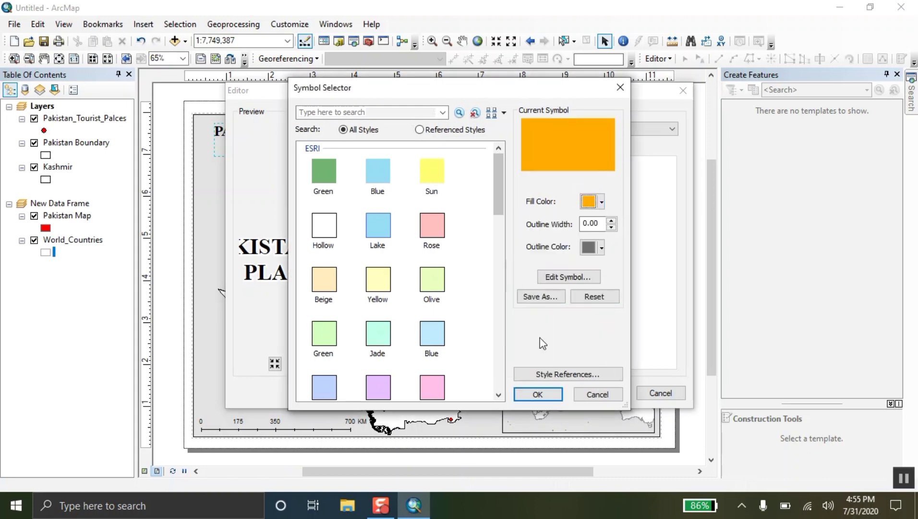
left_click(537, 394)
left_click(604, 393)
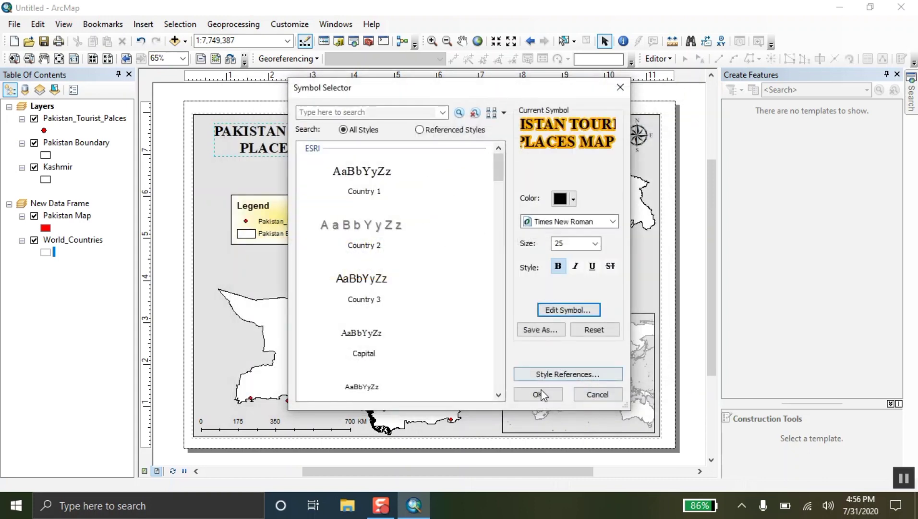
left_click(538, 395)
left_click(557, 366)
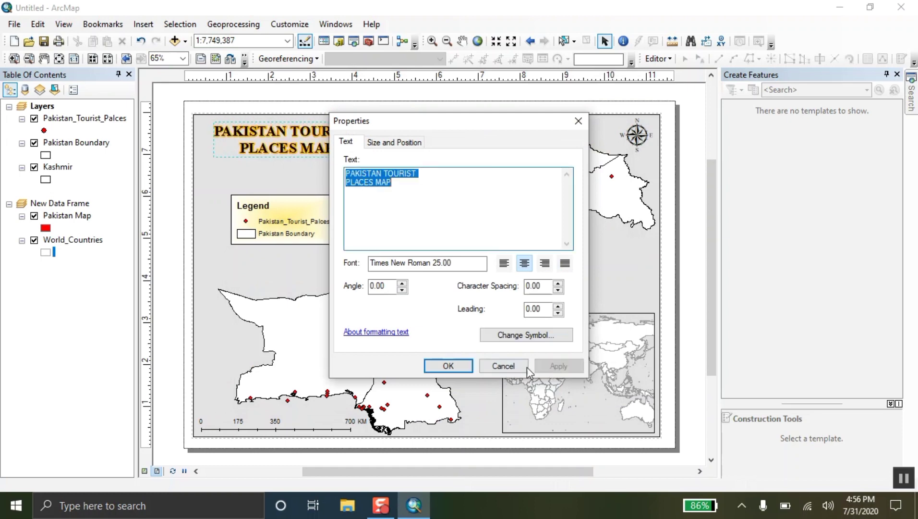
left_click(448, 366)
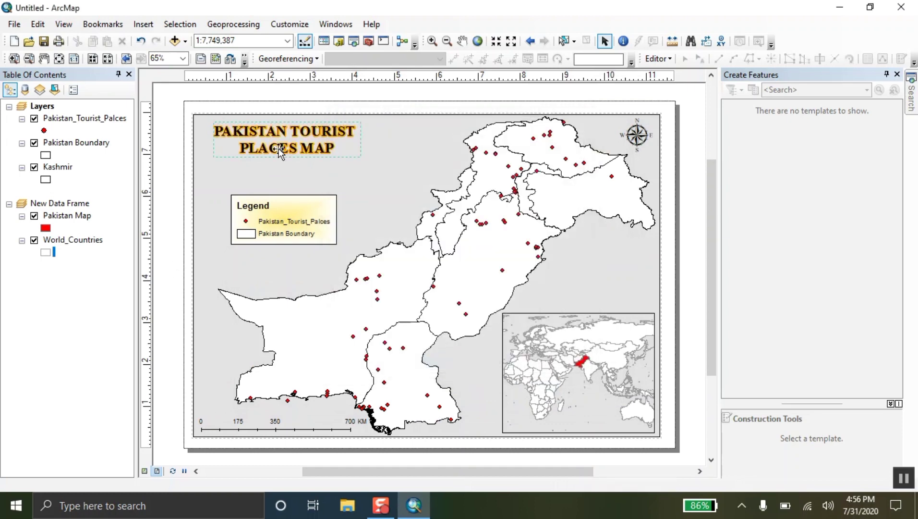
left_click_drag(281, 150, 286, 155)
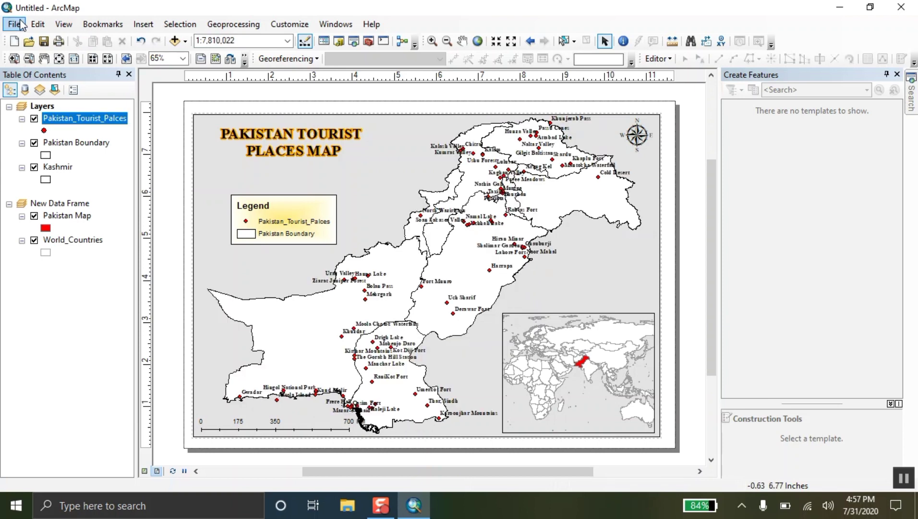
Export the layout to the Images folder as 'Pakistan Tourist' JPEG at 200 dpi
left_click(15, 24)
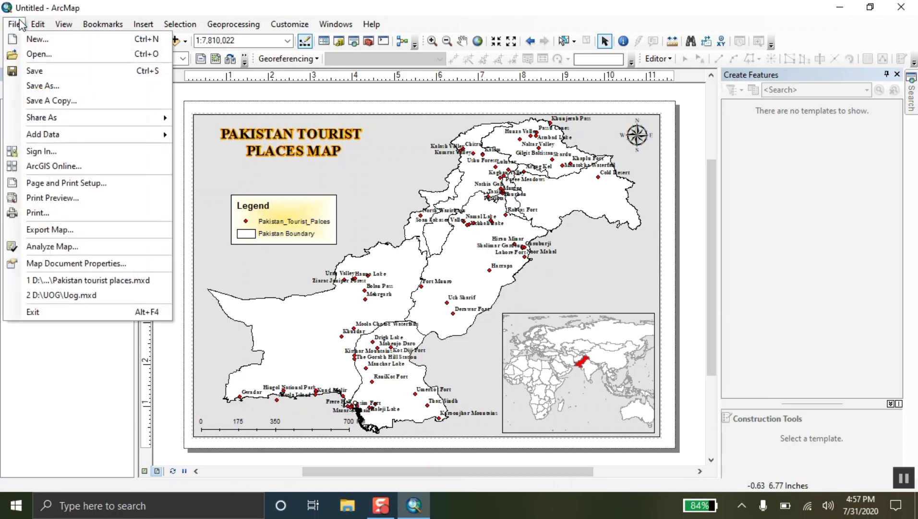
left_click(48, 233)
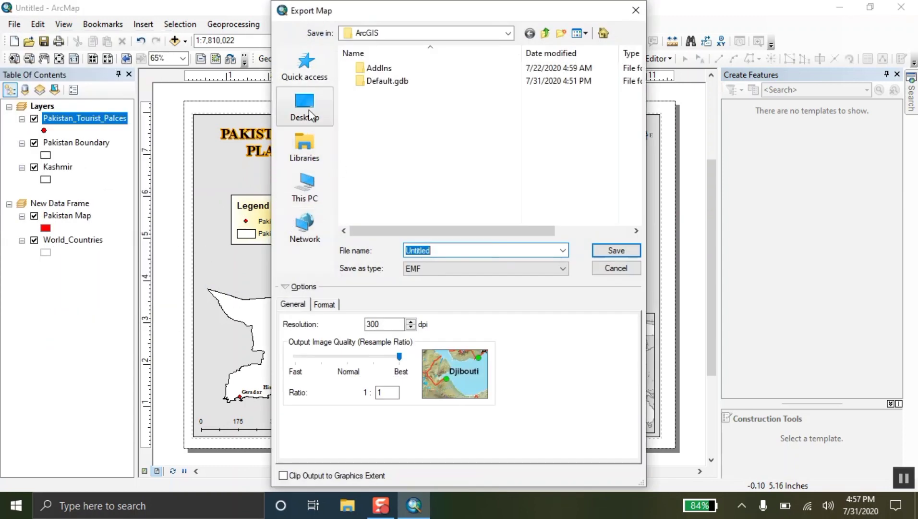
left_click(304, 108)
left_click(476, 268)
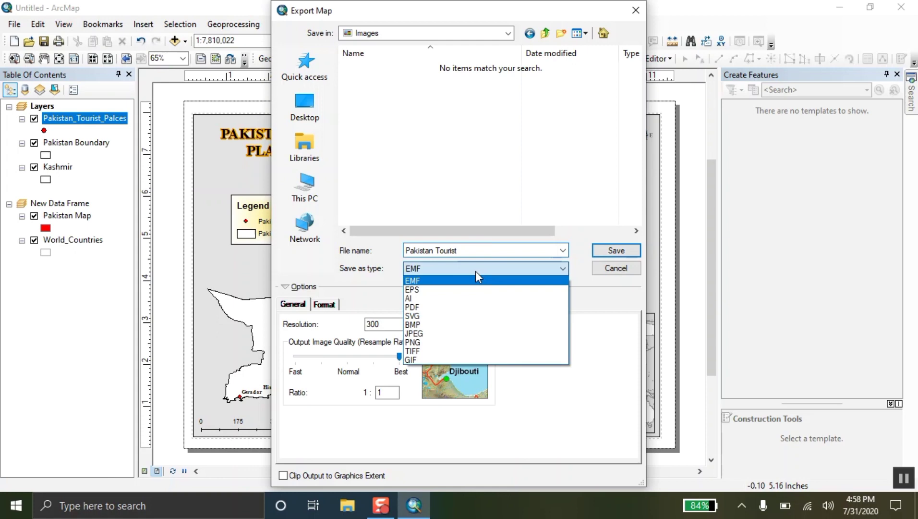
left_click(429, 334)
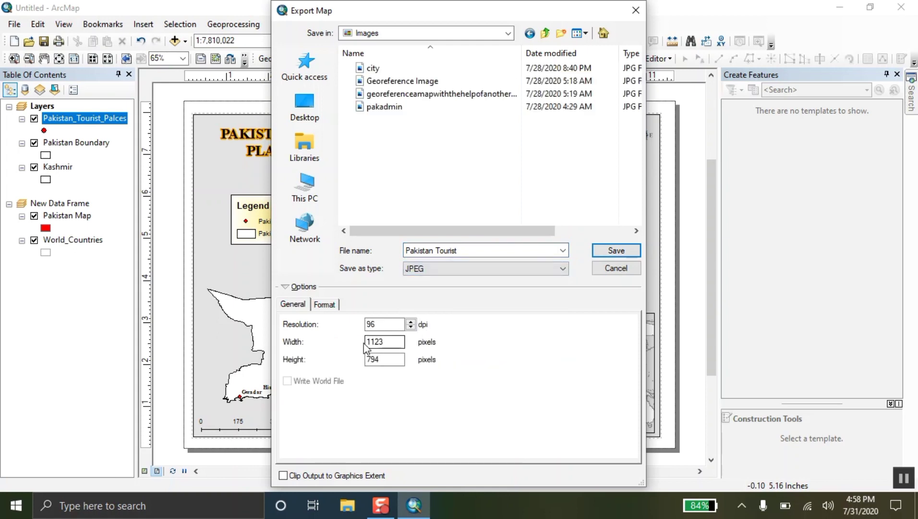
double_click(392, 326)
type("200")
left_click(609, 253)
key("alt+Tab")
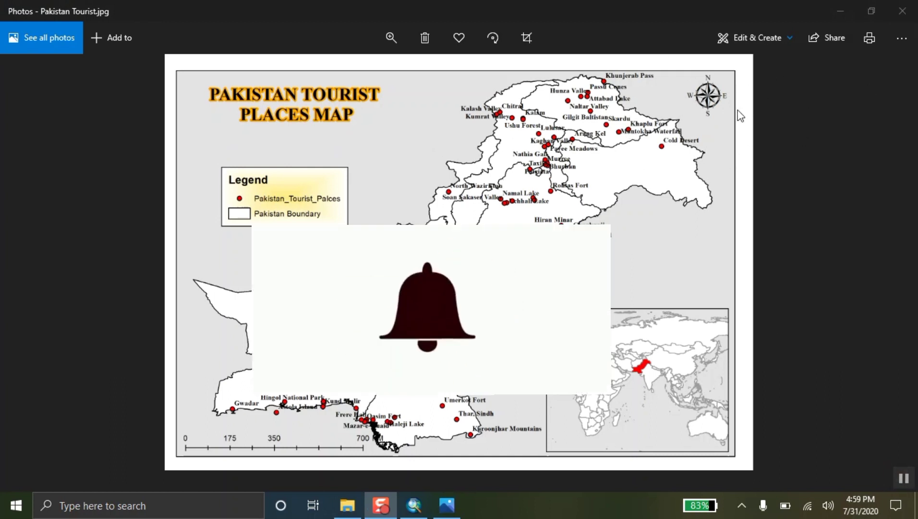
Bring the Photos window showing Pakistan Tourist.jpg to the front to check the map
left_click(816, 12)
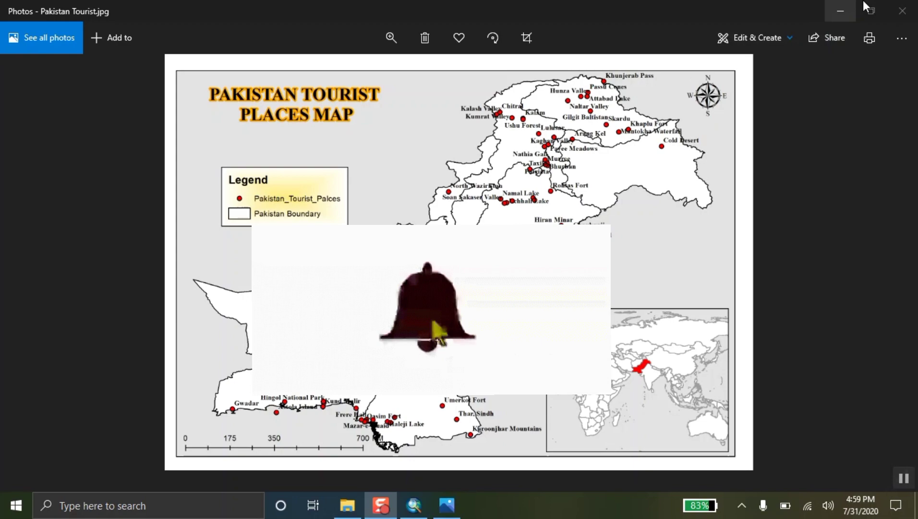
Minimize the Photos viewer and close the Images File Explorer window
left_click(836, 17)
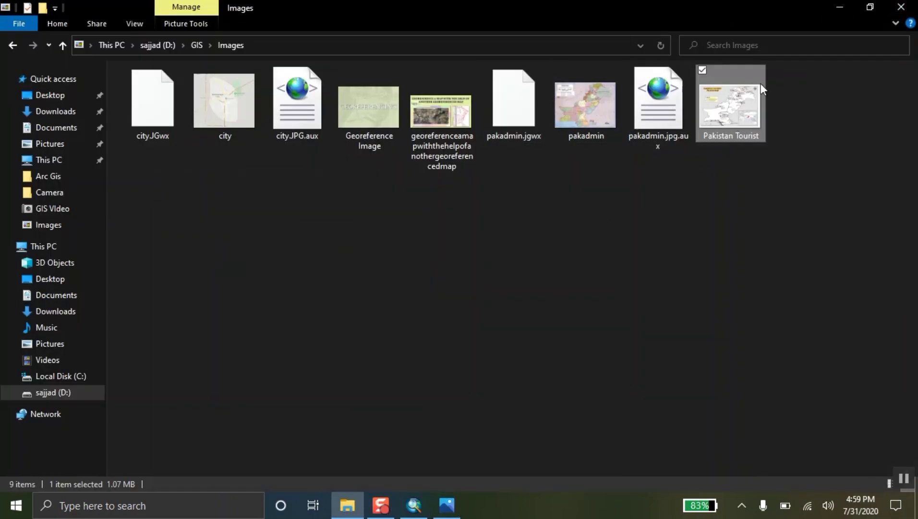
left_click(901, 7)
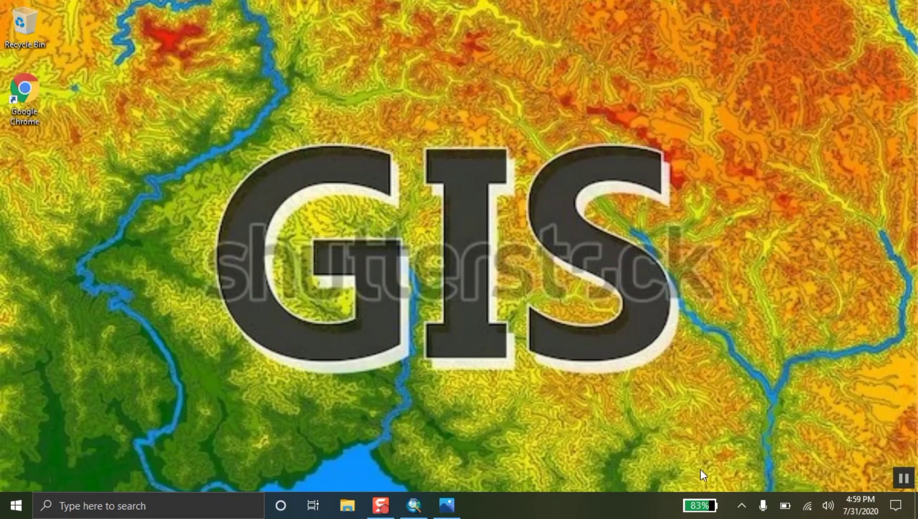